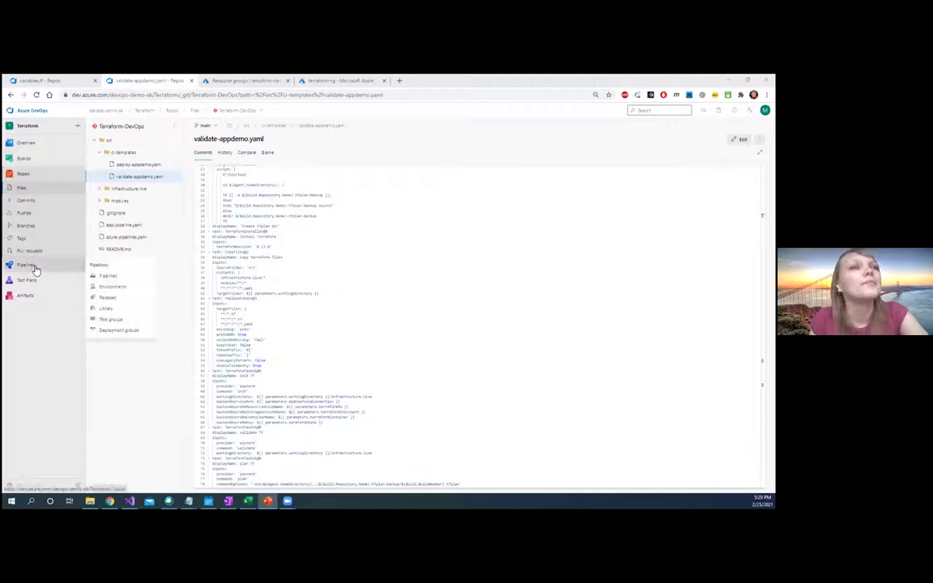
- Start a new run of the Terraform-DevOps pipeline
left_click(34, 267)
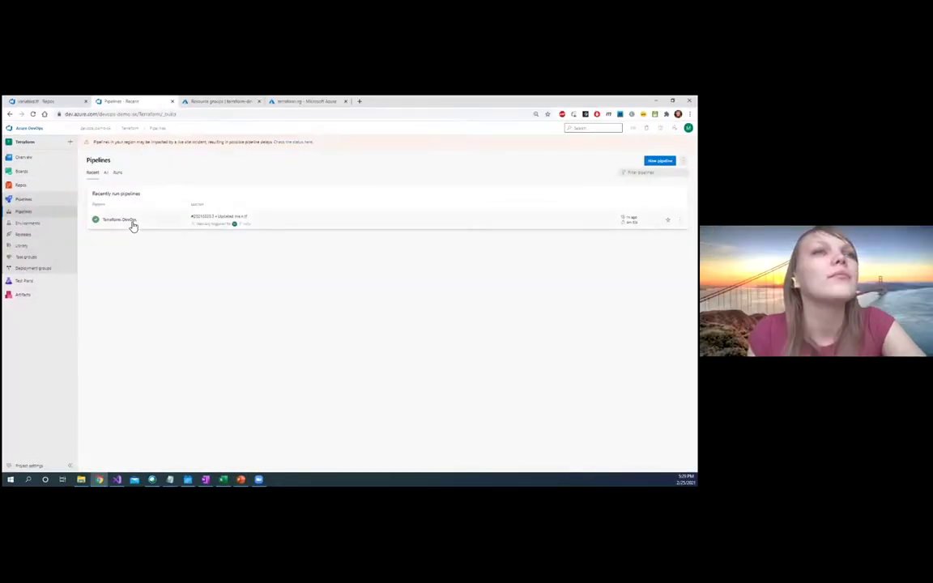
left_click(140, 227)
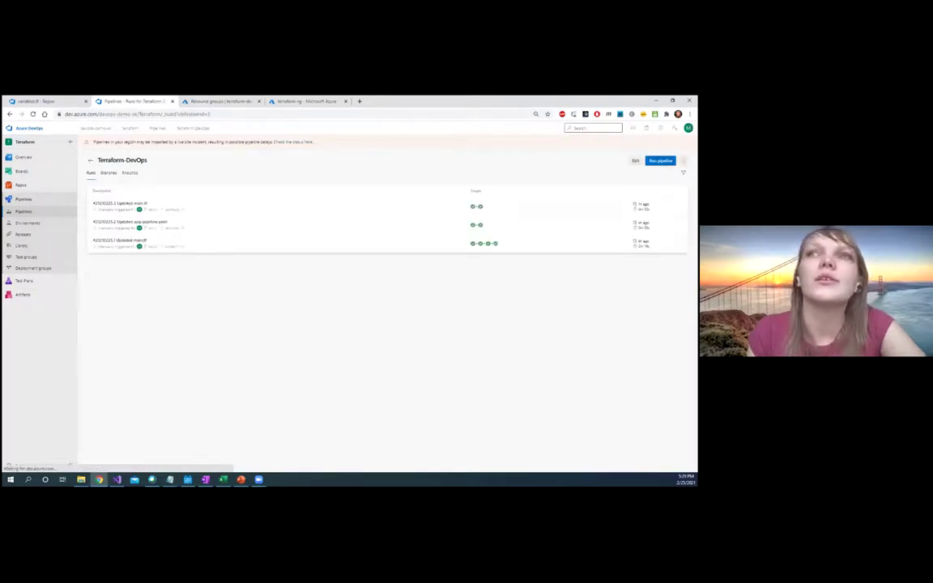
left_click(661, 160)
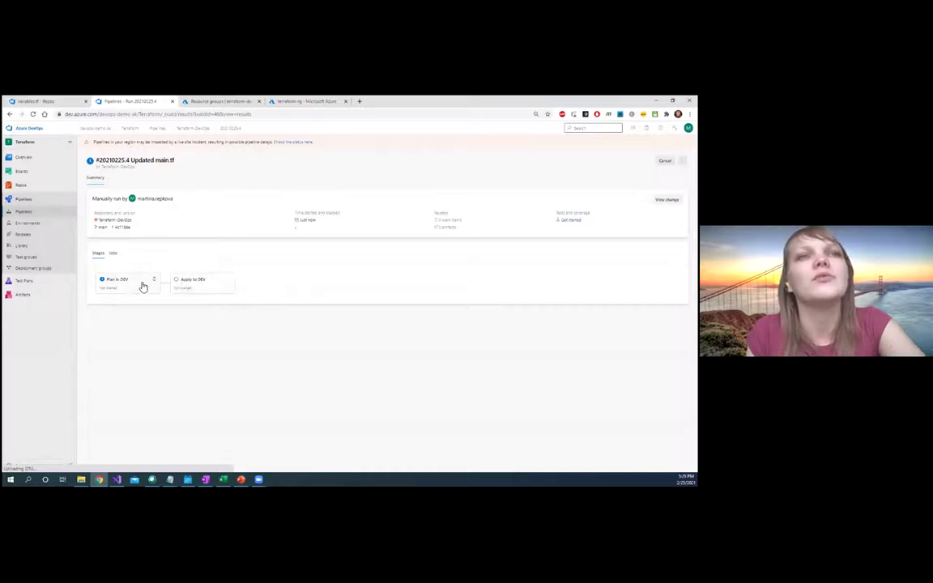
- Examine the Plan in DEV job's task logs from Create tfplan dir through Install Terraform, Copy terraform files, replacetokens and init TF to validate TF
left_click(123, 282)
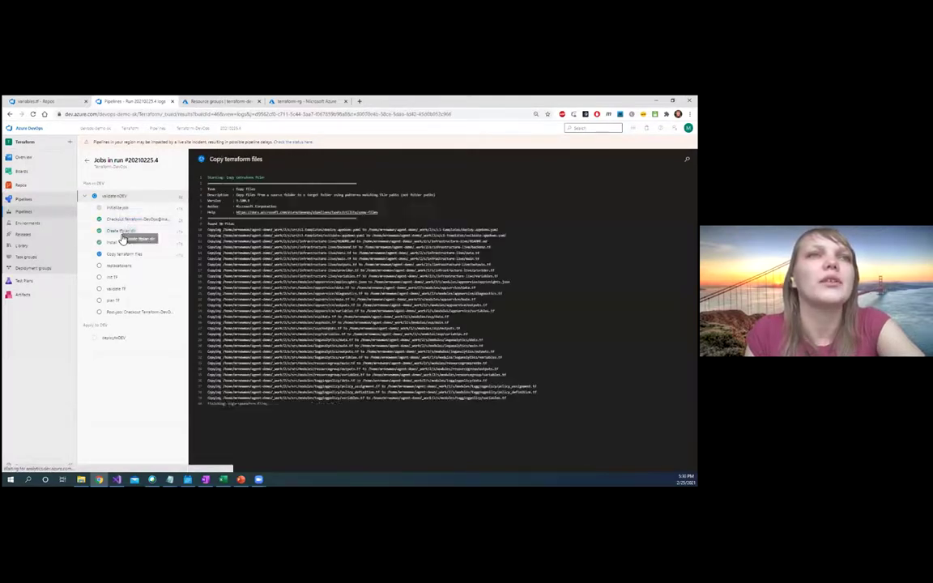
left_click(121, 232)
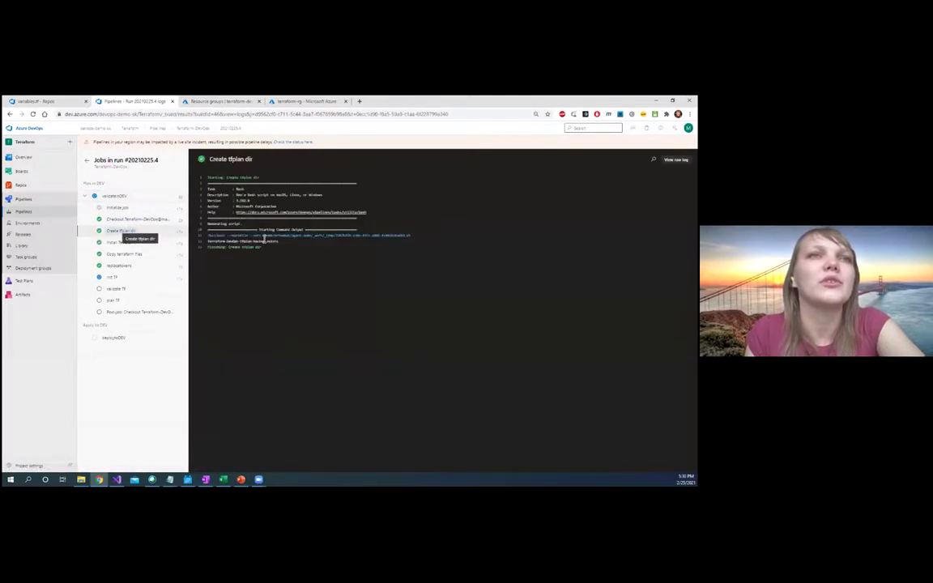
left_click(122, 243)
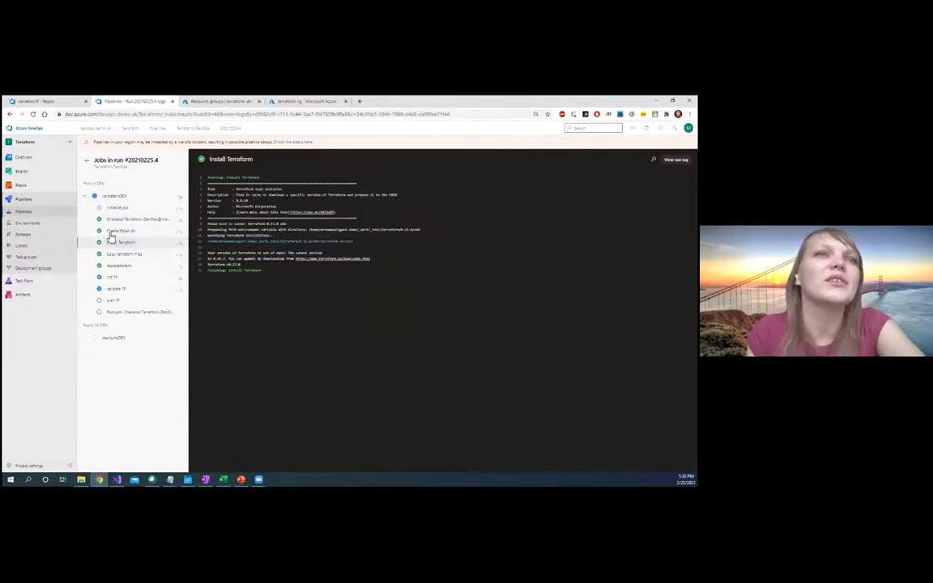
left_click(117, 254)
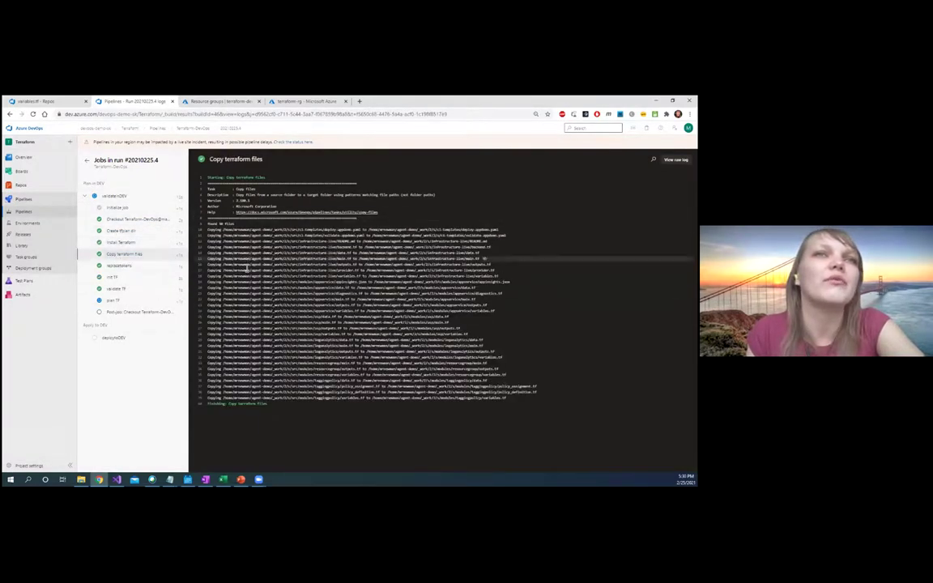
left_click(122, 267)
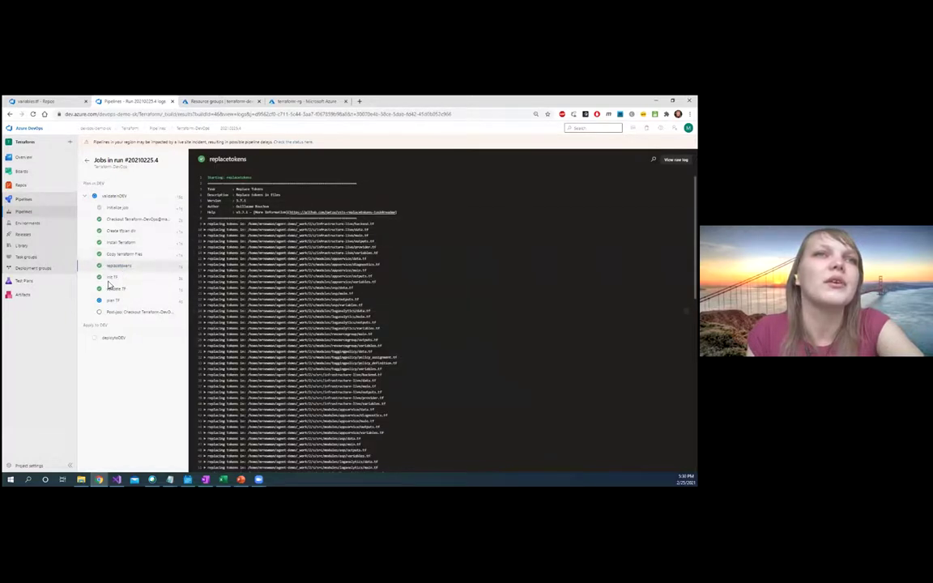
left_click(114, 280)
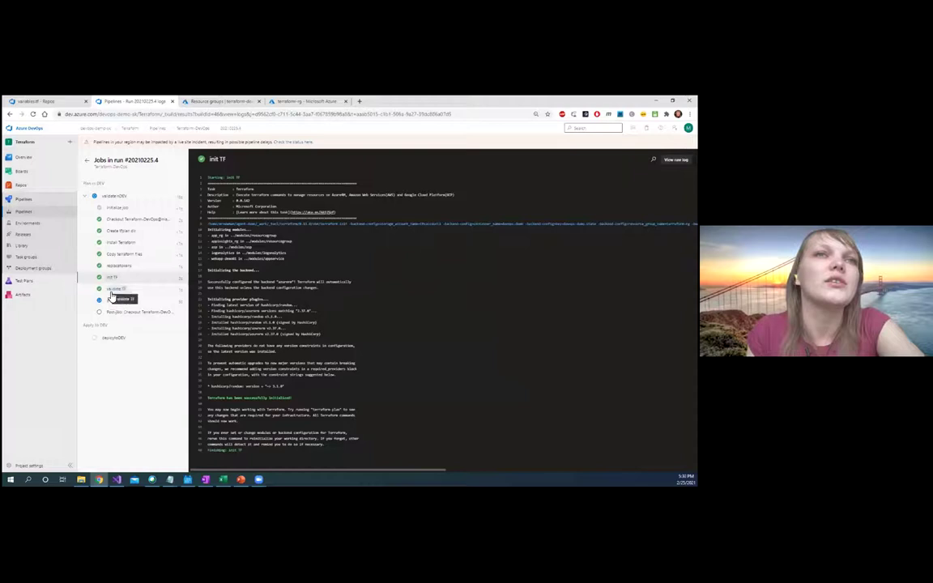
left_click(112, 290)
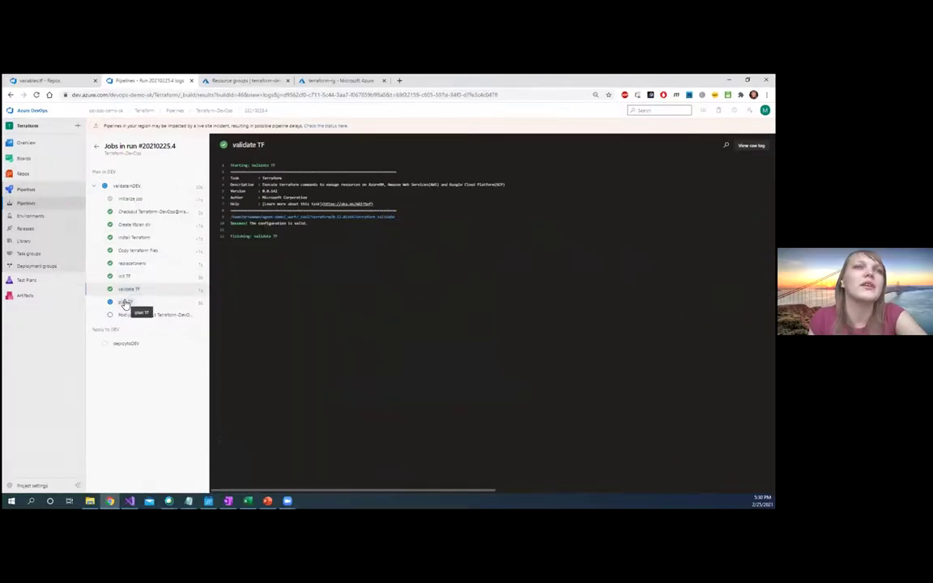
- Read through the plan TF log, examining the resource groups, service plan, log analytics workspace and app service planned for creation
left_click(126, 303)
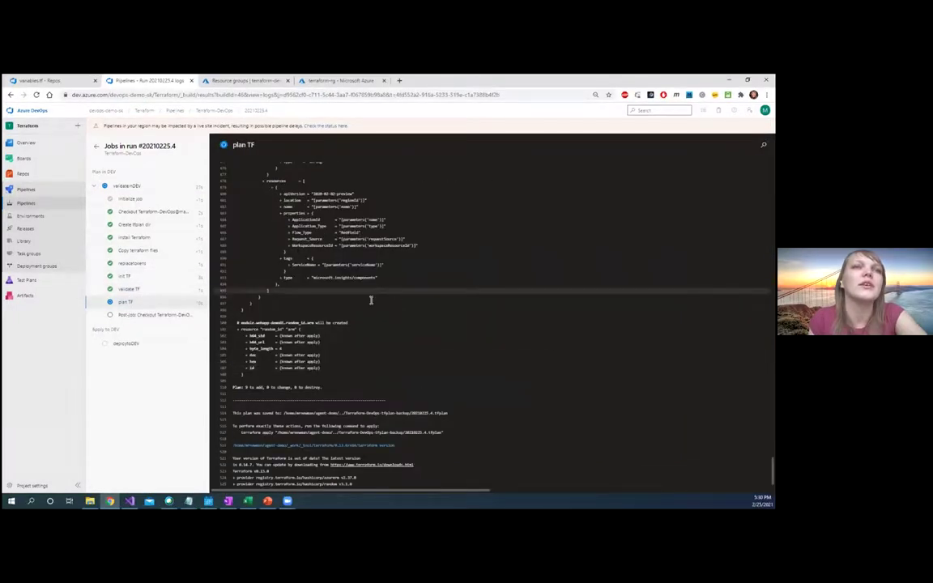
scroll(333, 304, "up", 5)
scroll(341, 305, "up", 10)
scroll(332, 284, "up", 10)
scroll(329, 284, "up", 10)
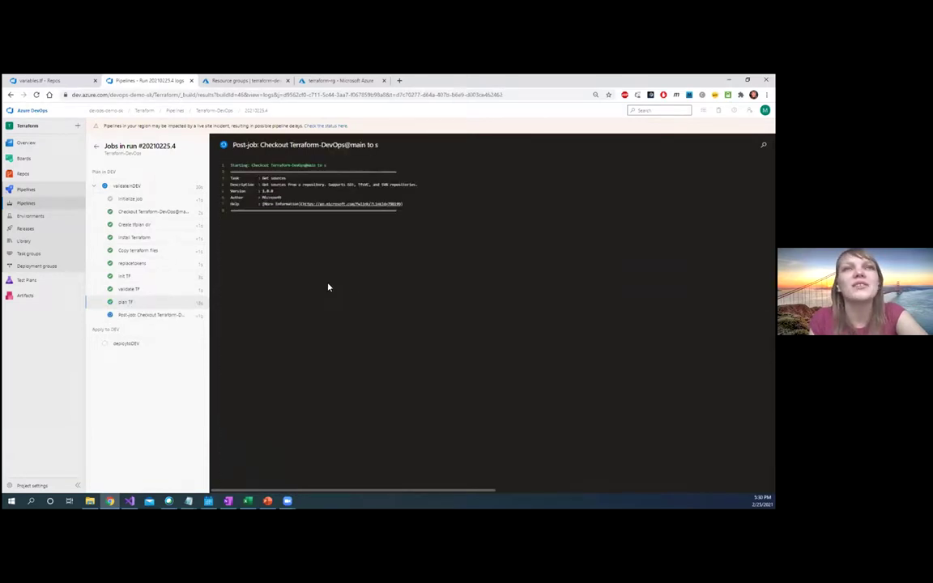
left_click(126, 301)
scroll(305, 271, "down", 6)
scroll(284, 270, "up", 2)
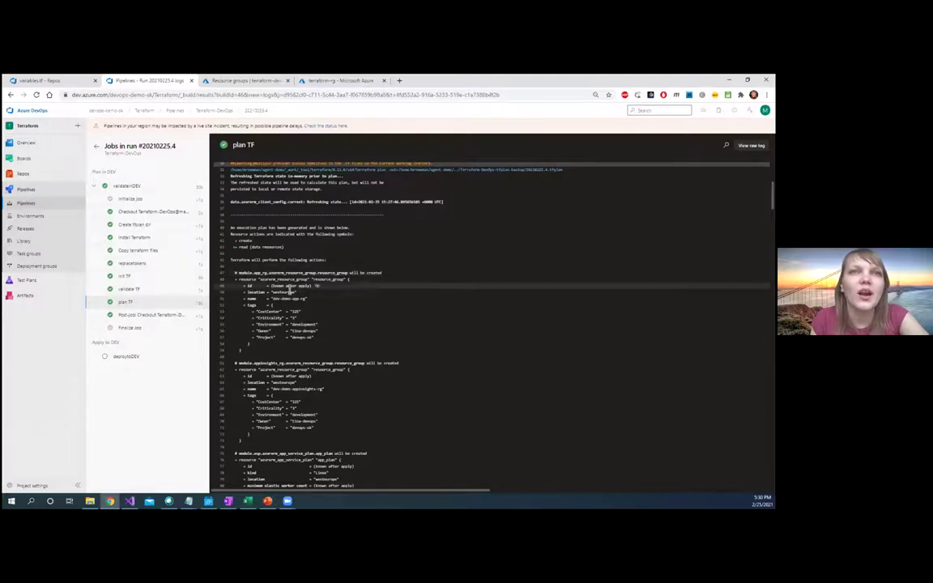
scroll(301, 283, "down", 3)
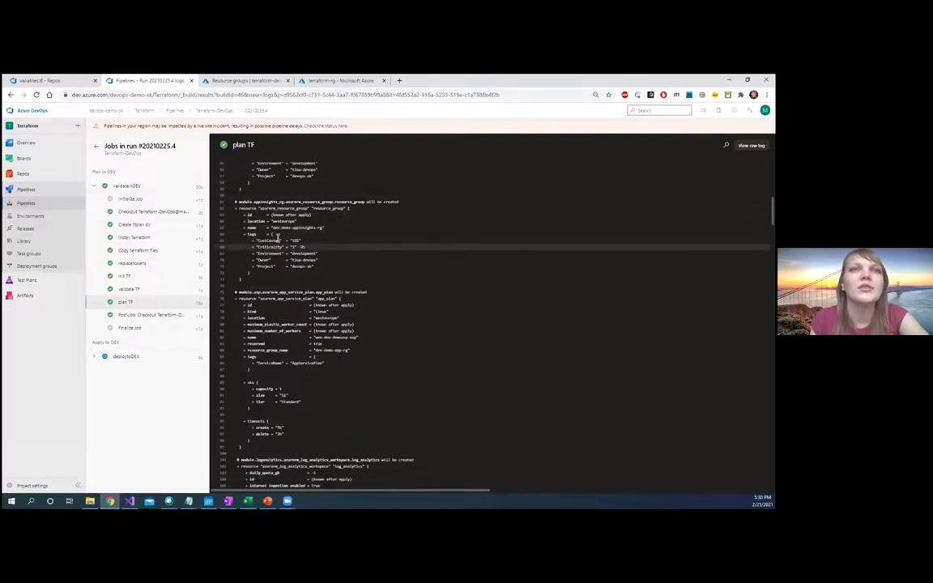
scroll(268, 211, "down", 3)
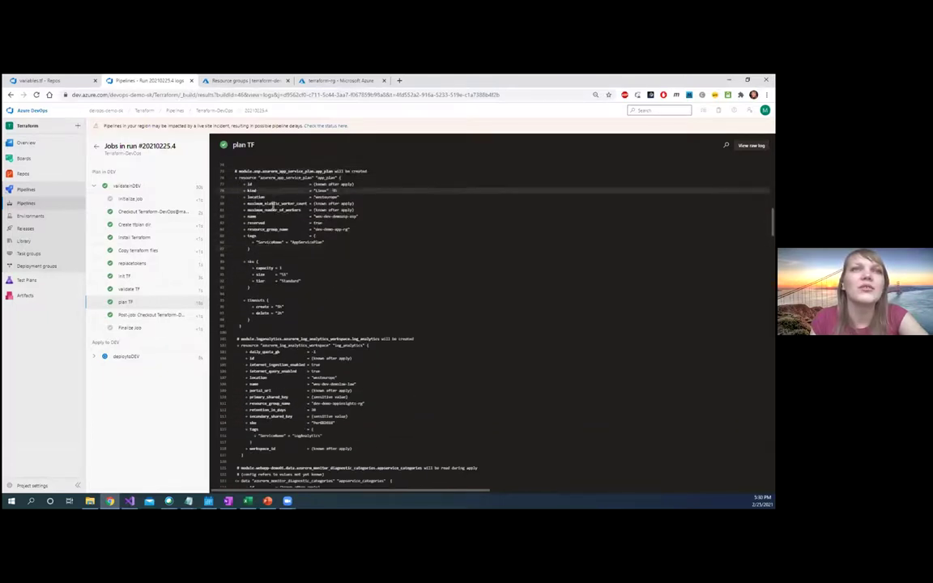
scroll(279, 280, "down", 2)
scroll(280, 279, "down", 5)
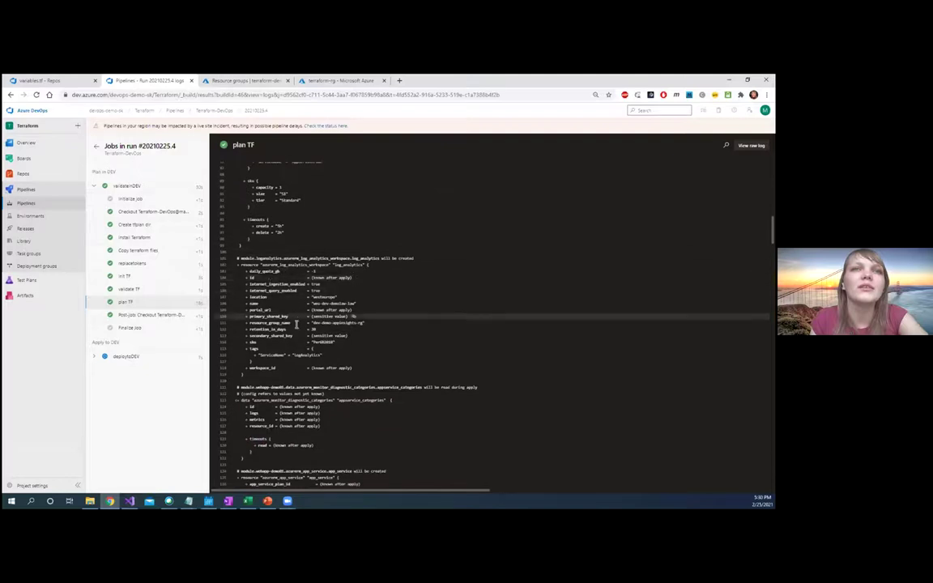
scroll(310, 281, "down", 6)
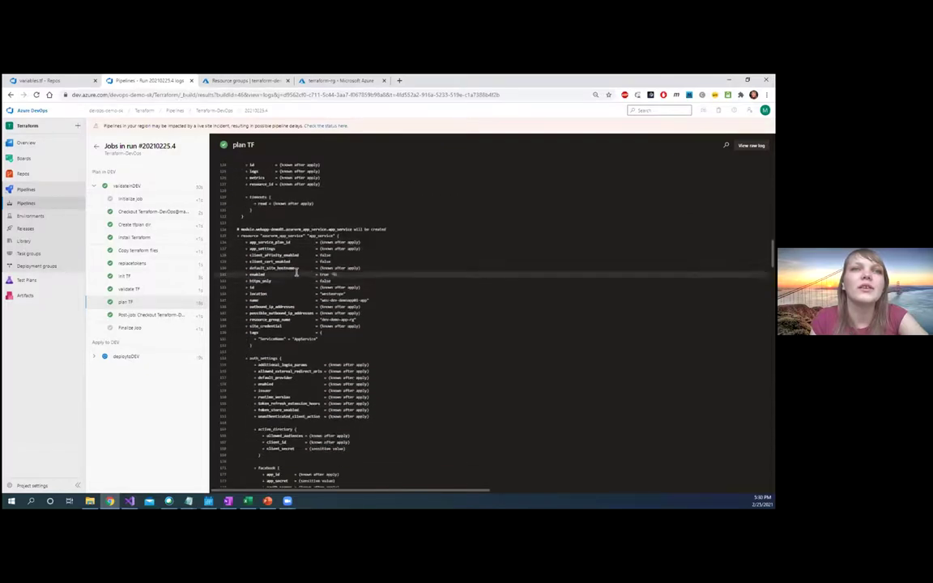
scroll(294, 270, "down", 12)
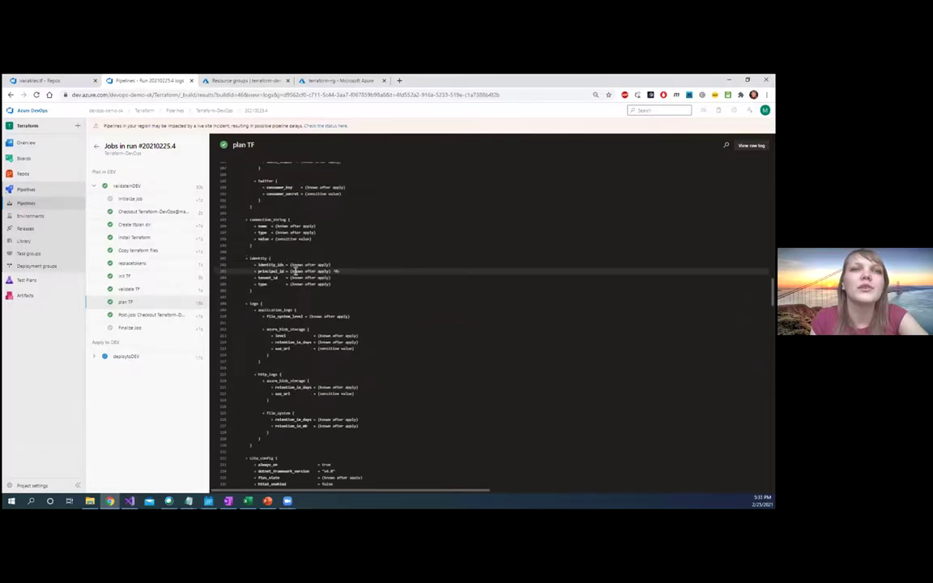
scroll(369, 247, "down", 6)
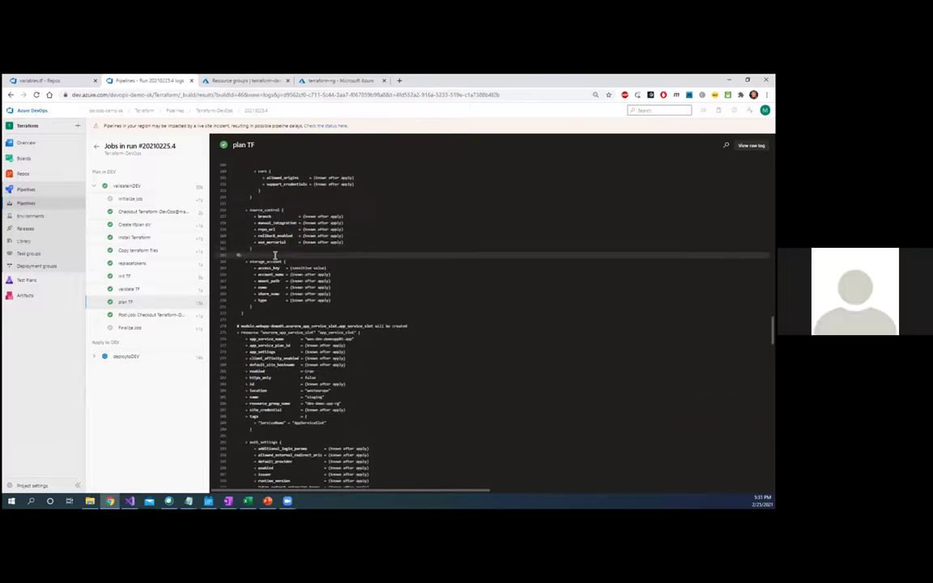
- Inspect the apply TF log of the deploytoDEV job and view the list of pipeline environments
left_click(93, 359)
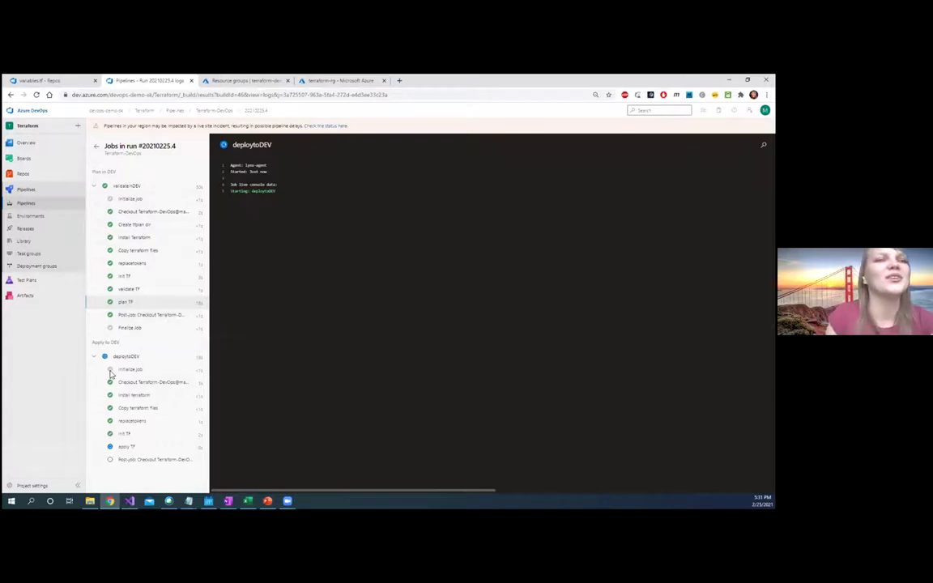
left_click(127, 447)
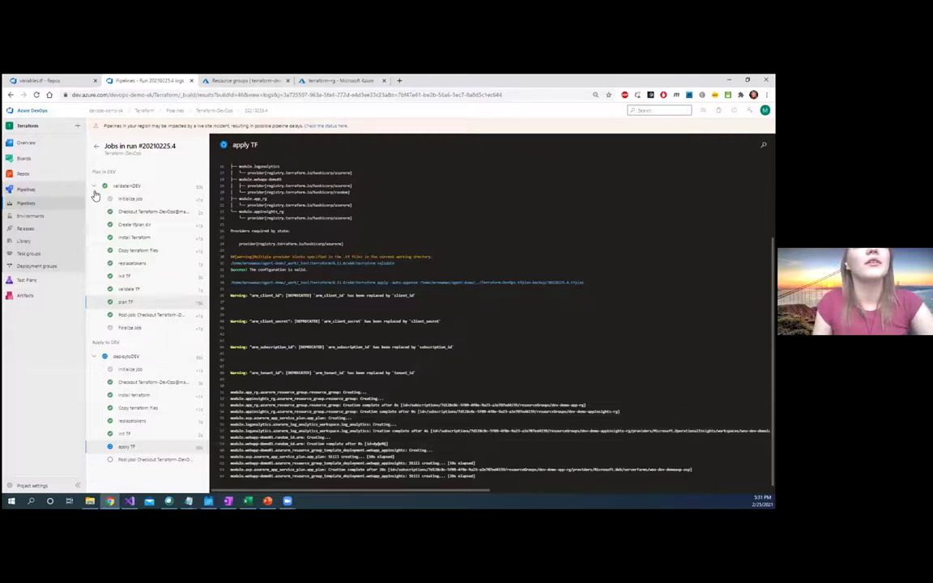
mouse_move(35, 184)
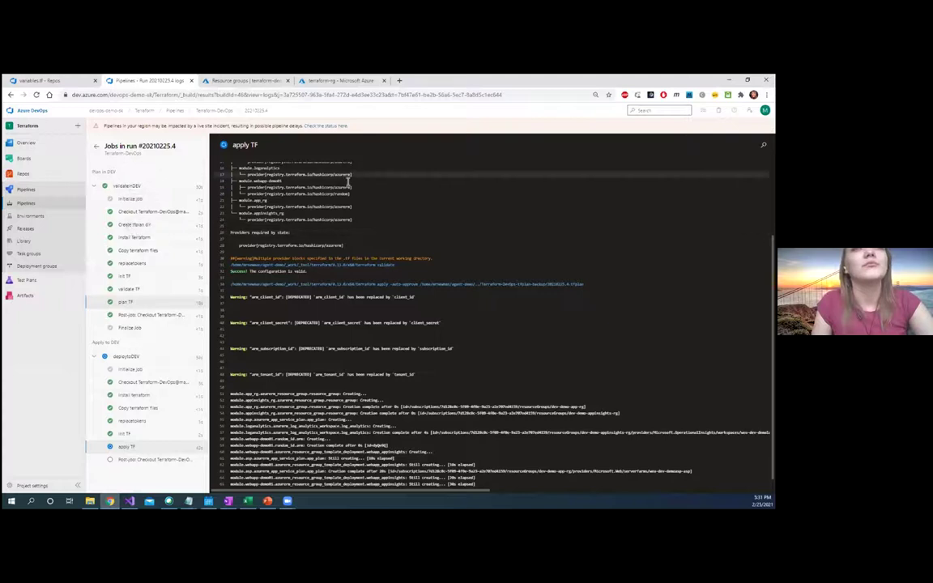
left_click(26, 215)
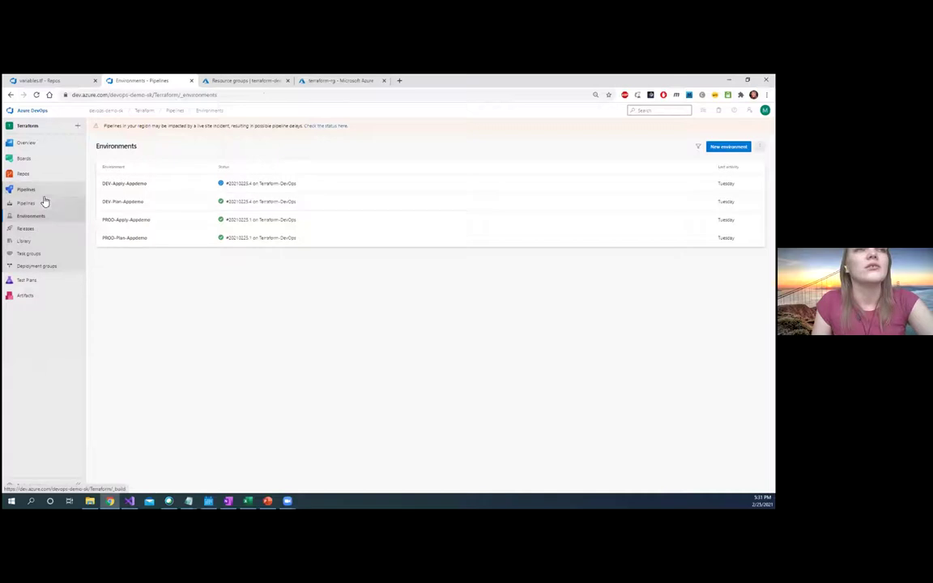
- Return to the Terraform-DevOps repository files, expand the src folder and open app-pipeline.yaml
mouse_move(35, 175)
left_click(110, 187)
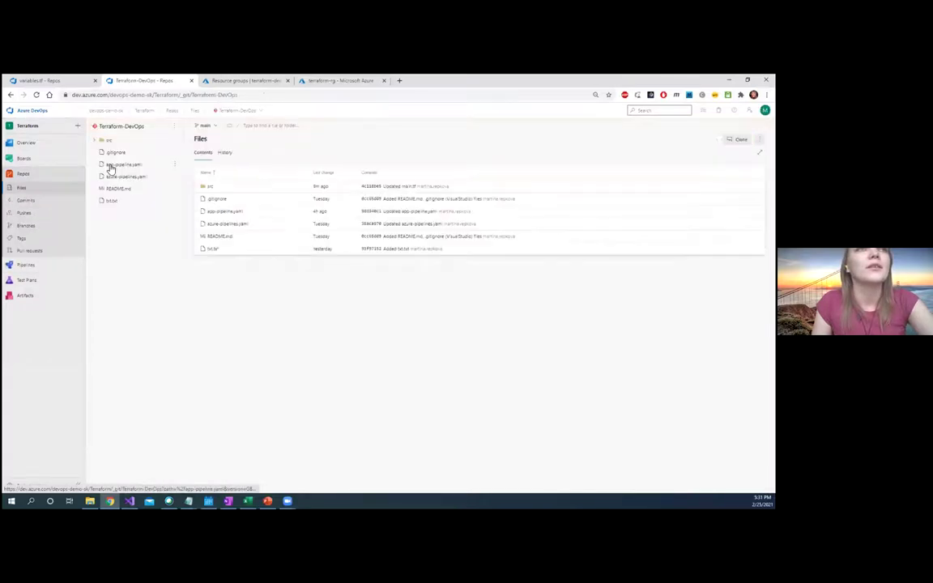
left_click(95, 143)
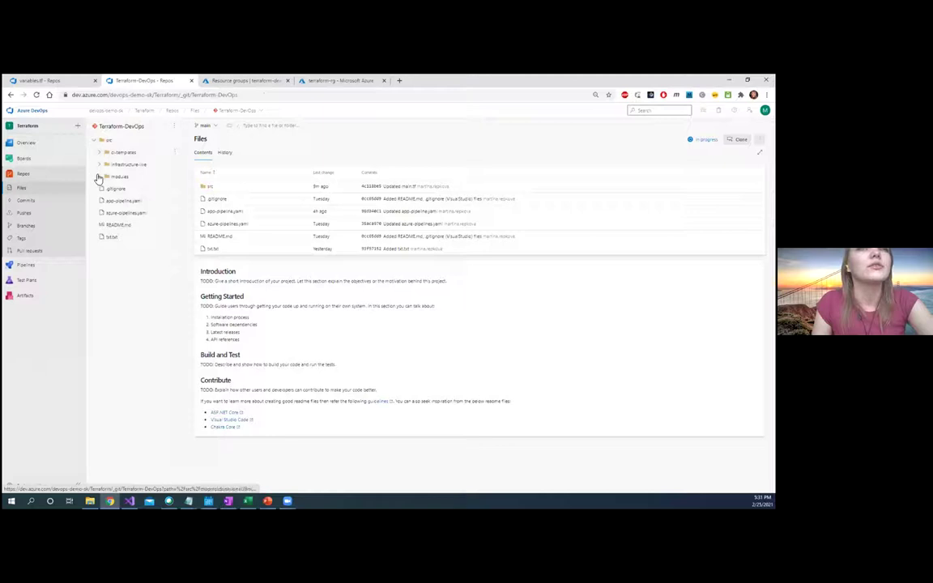
left_click(118, 201)
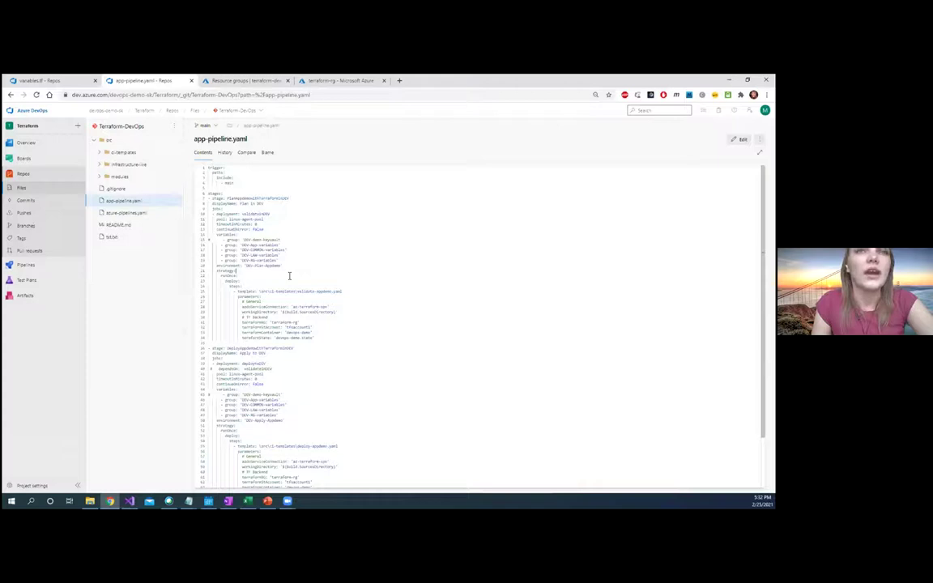
- Highlight the environment lines DEV-Plan-Appdemo and DEV-Apply-Appdemo in the plan and deploy stages of app-pipeline.yaml
left_click_drag(290, 266, 209, 267)
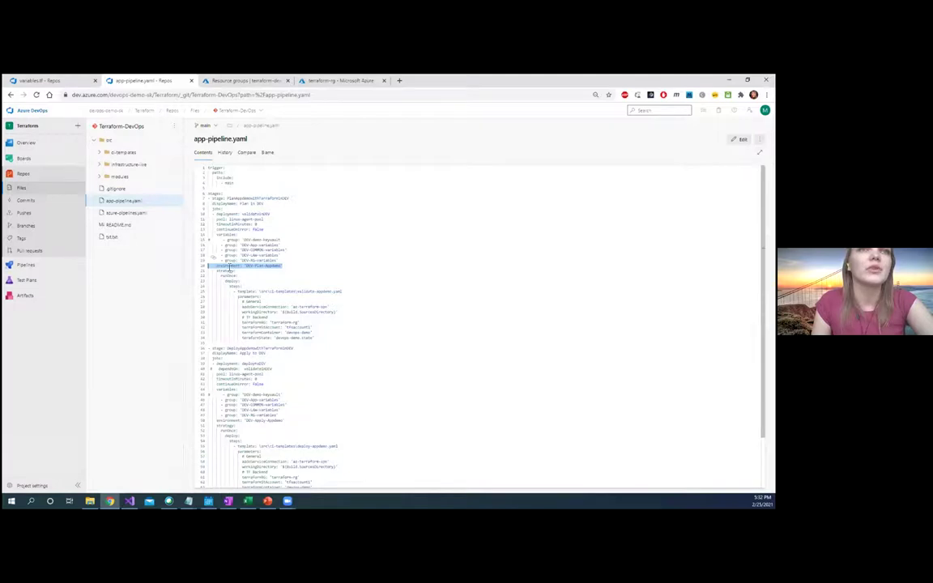
scroll(235, 269, "down", 2)
left_click(276, 365)
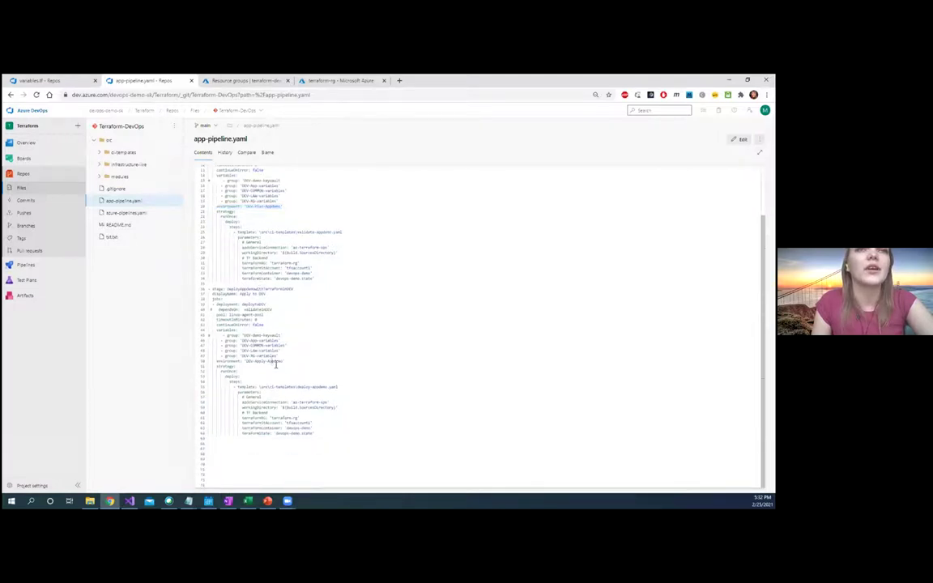
left_click_drag(258, 362, 209, 356)
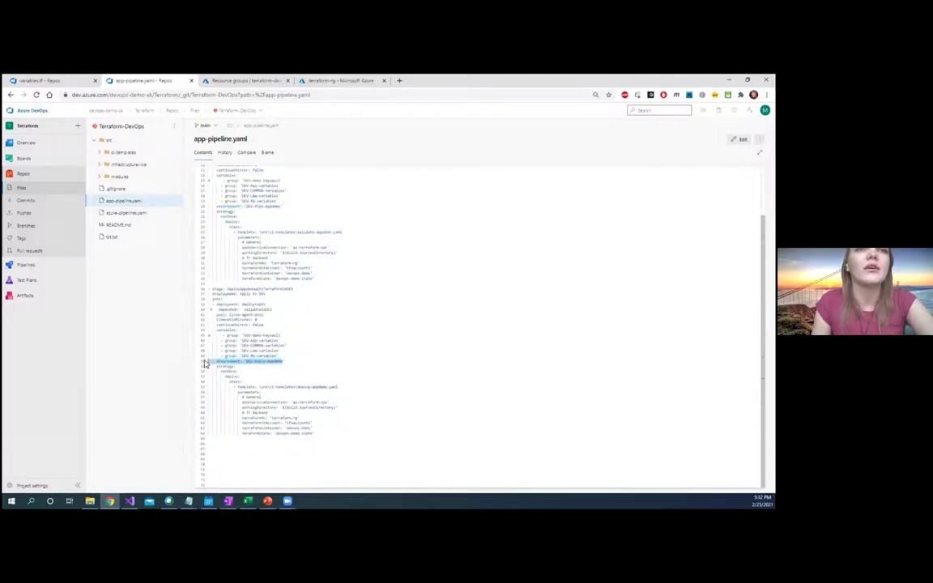
left_click(237, 371)
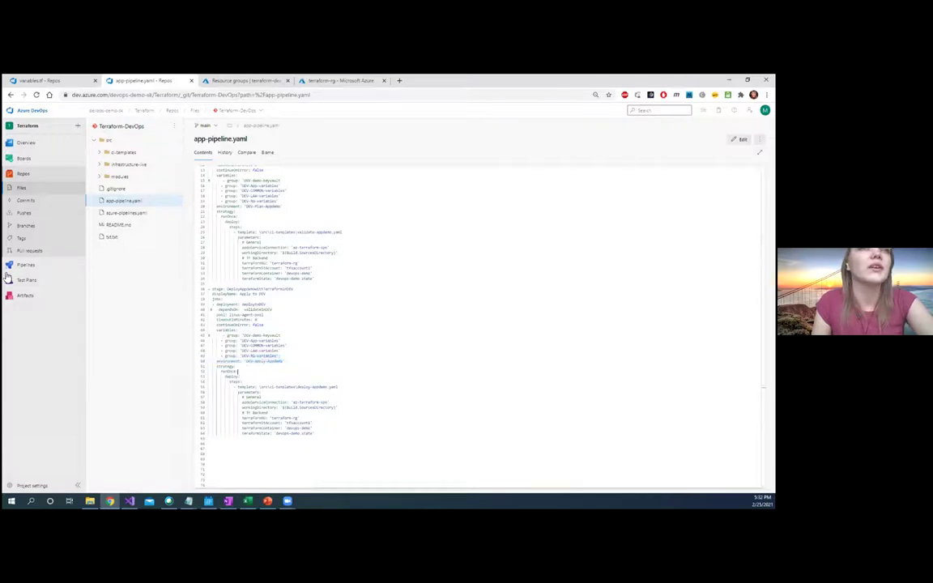
- Check the DEV-Apply-Appdemo environment's deployments and its options for adding a resource, and return to the environments list
mouse_move(48, 265)
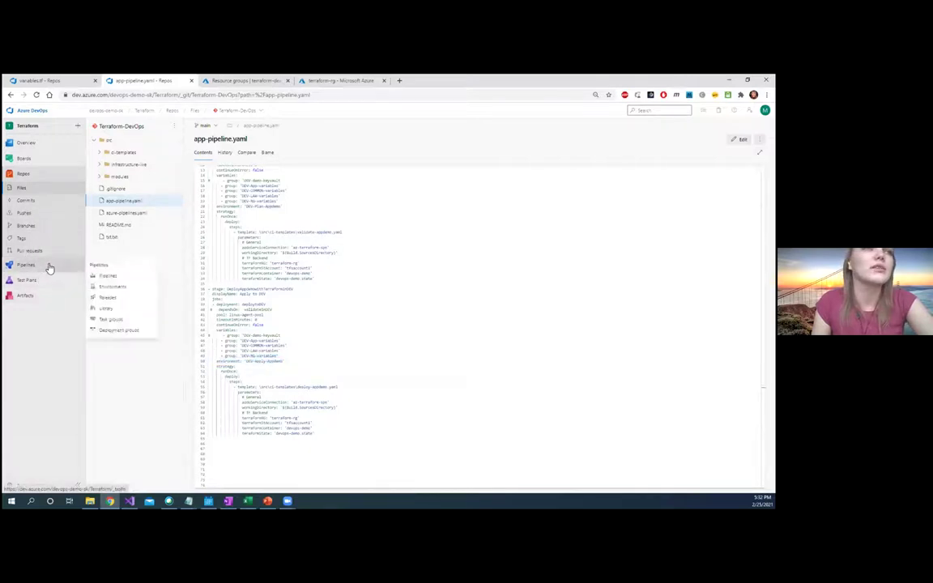
left_click(110, 288)
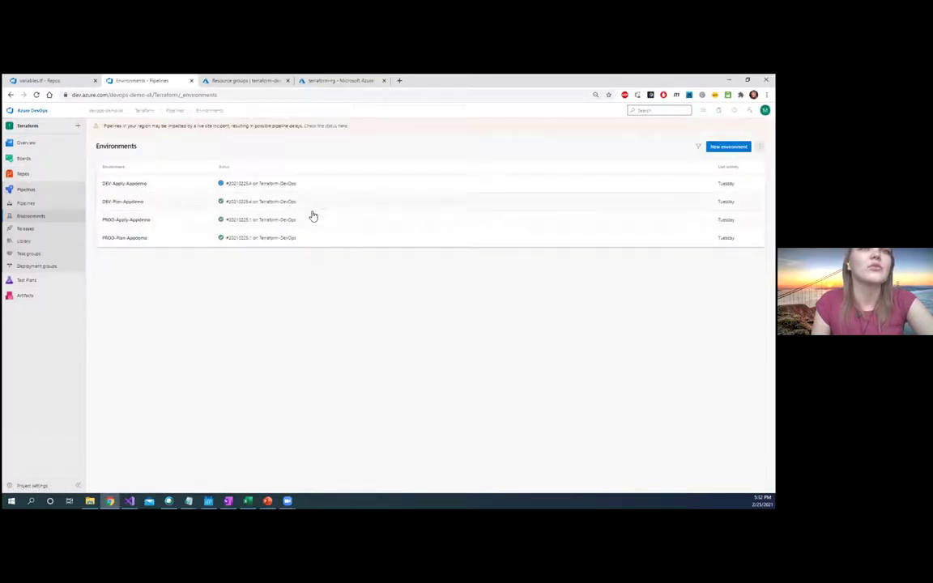
left_click(144, 184)
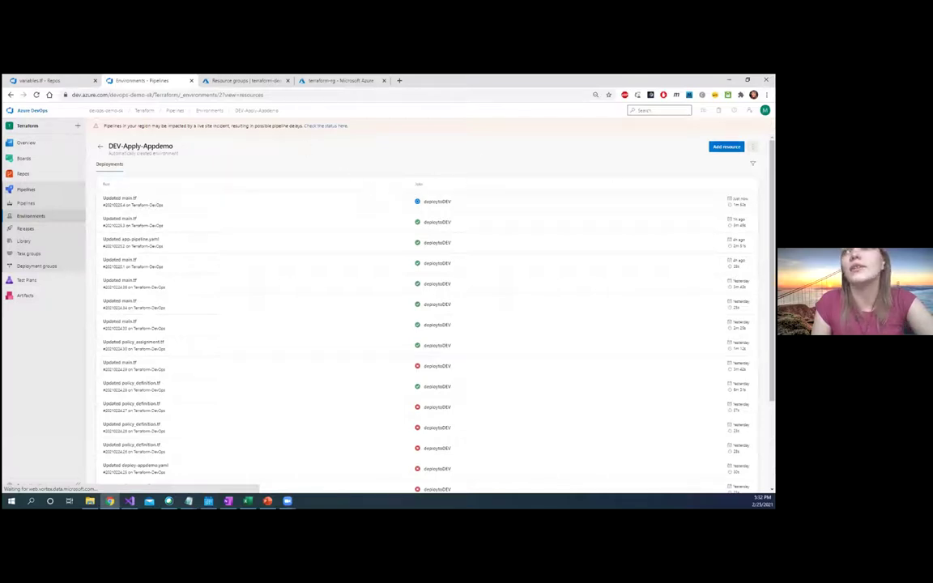
left_click(726, 147)
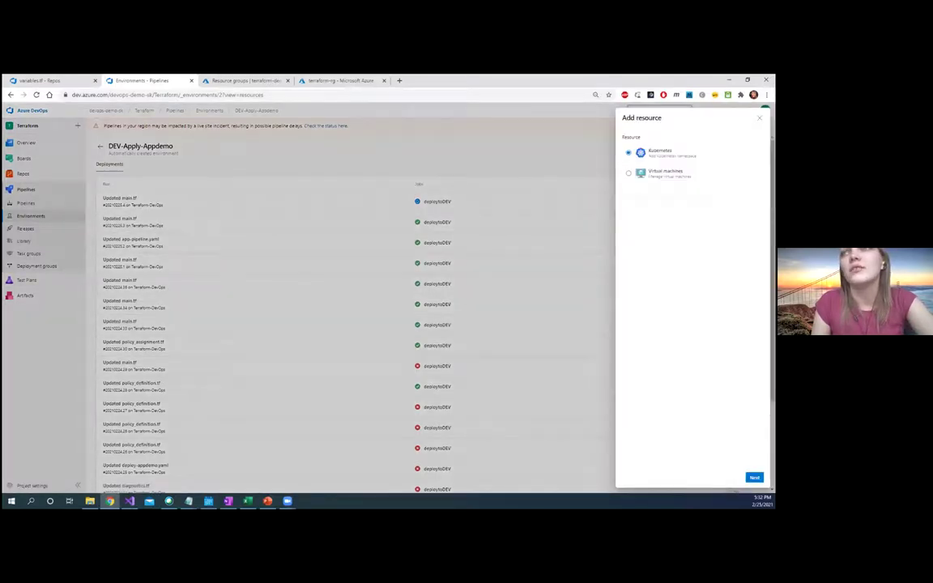
left_click(265, 153)
left_click(100, 146)
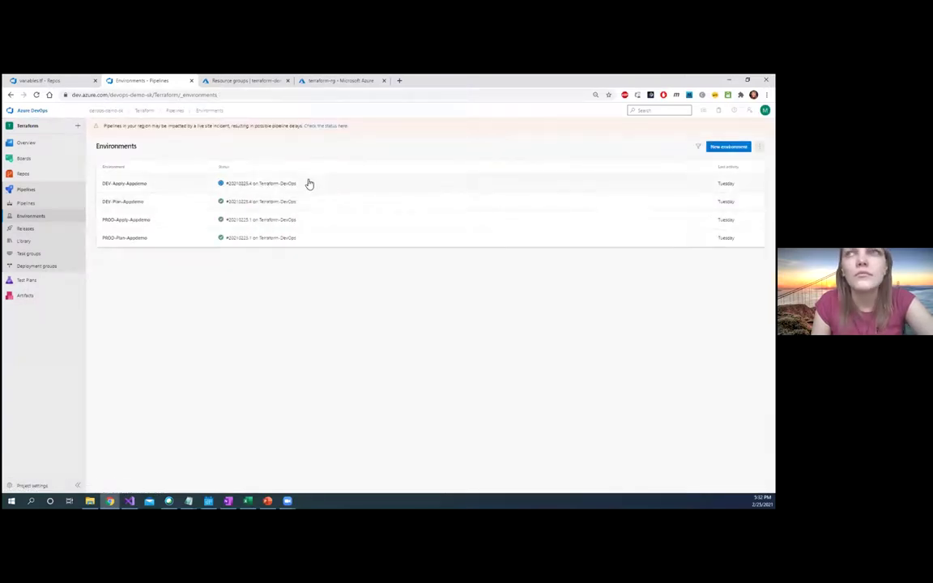
- Add an Approvals check to the DEV-Apply-Appdemo environment with the project member as approver
left_click(139, 186)
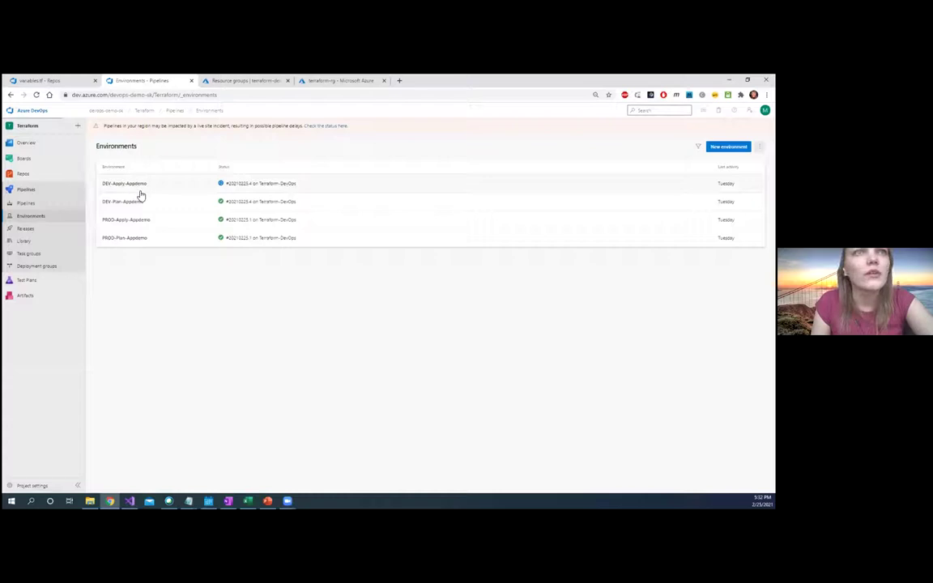
left_click(752, 146)
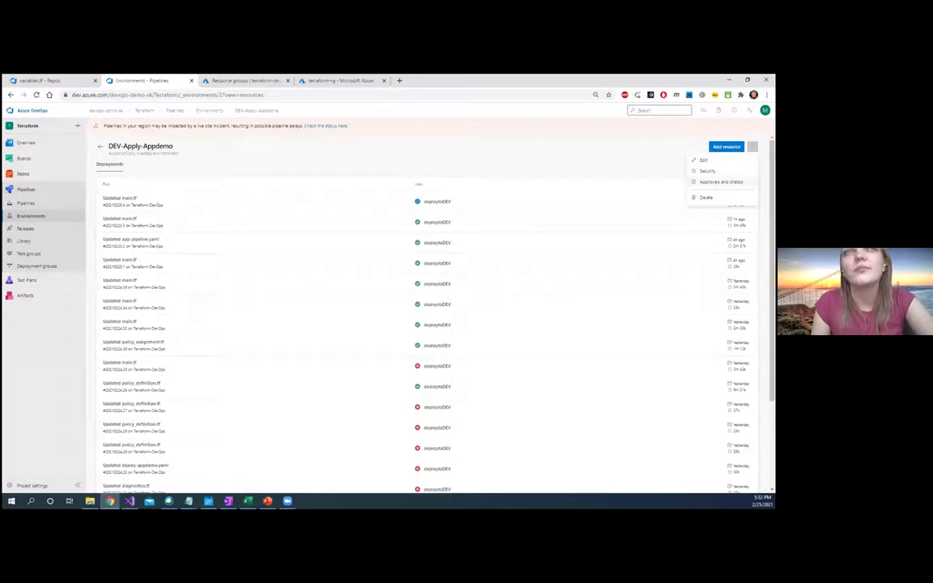
left_click(720, 182)
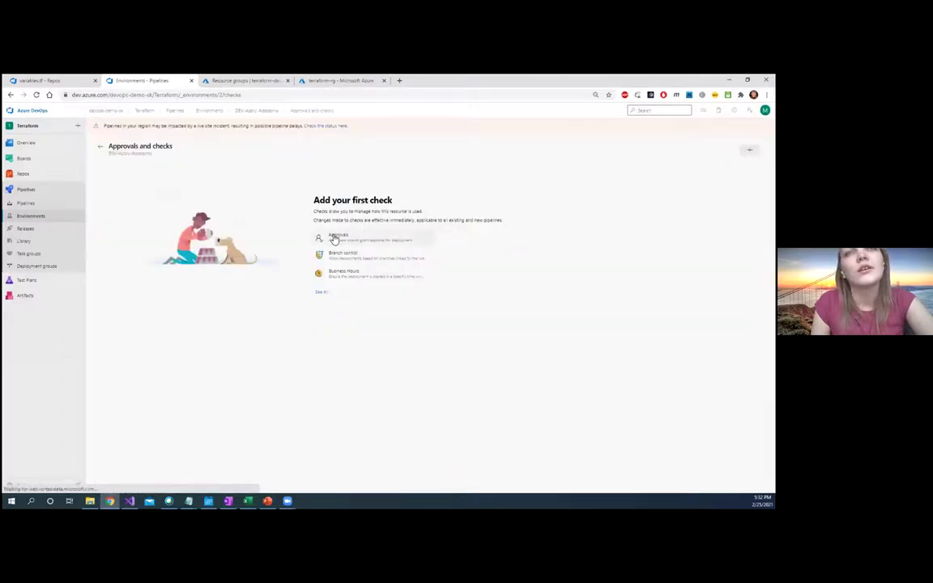
left_click(334, 238)
type("ma")
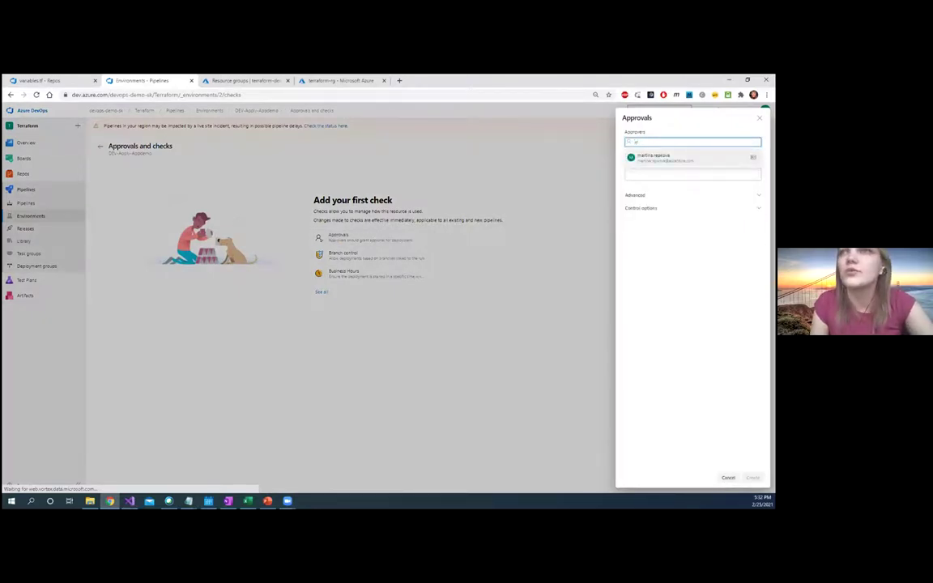
key("Return")
left_click(692, 173)
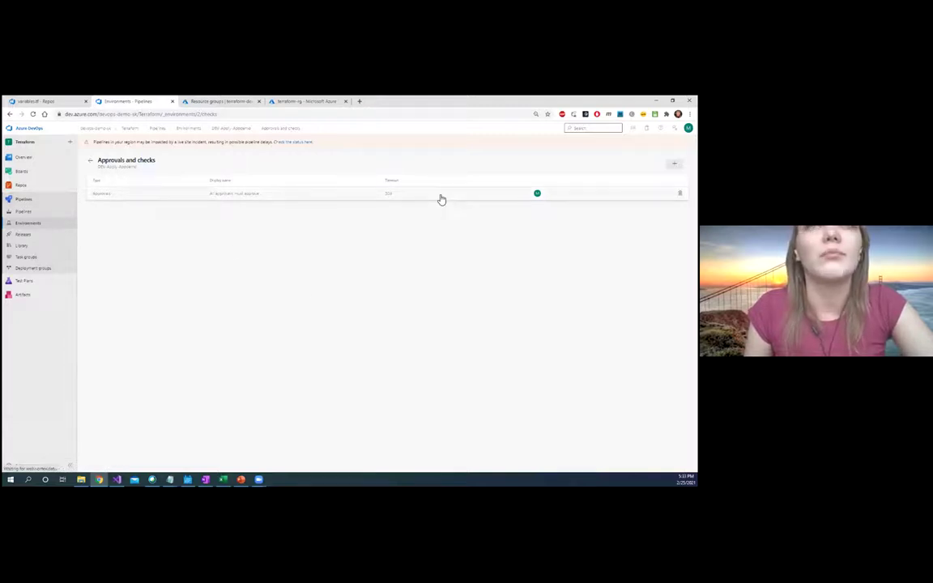
- Open the summary of the Terraform-DevOps pipeline's run #20210225.4
left_click(21, 200)
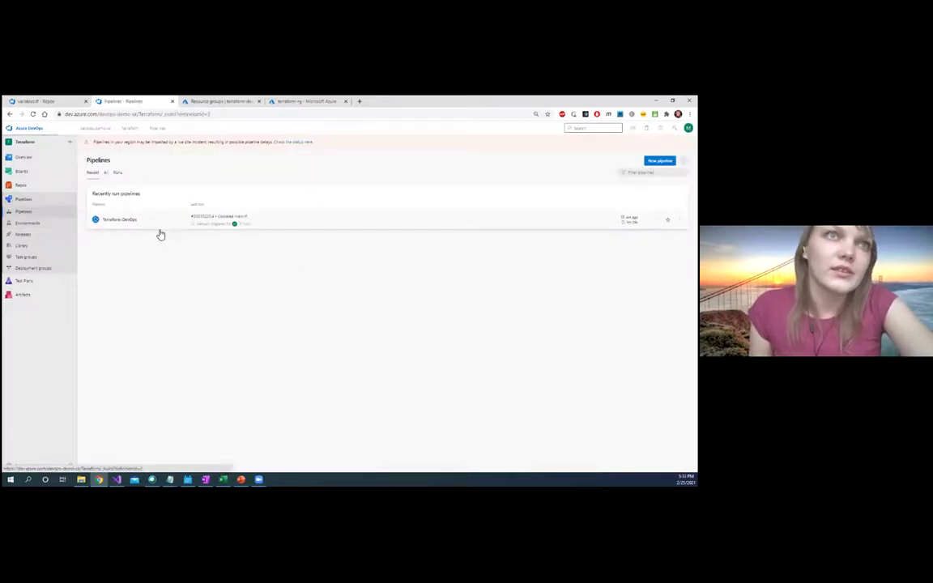
left_click(152, 225)
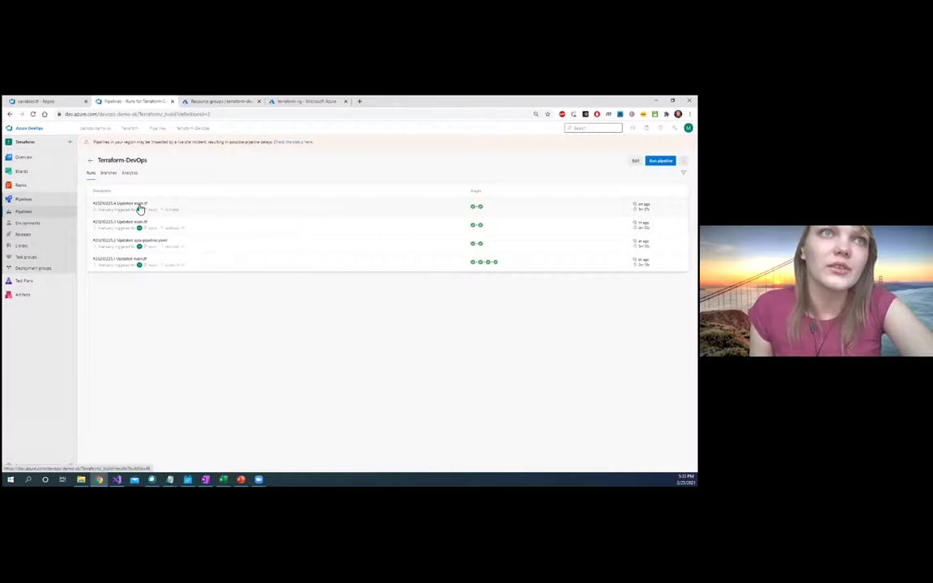
left_click(139, 208)
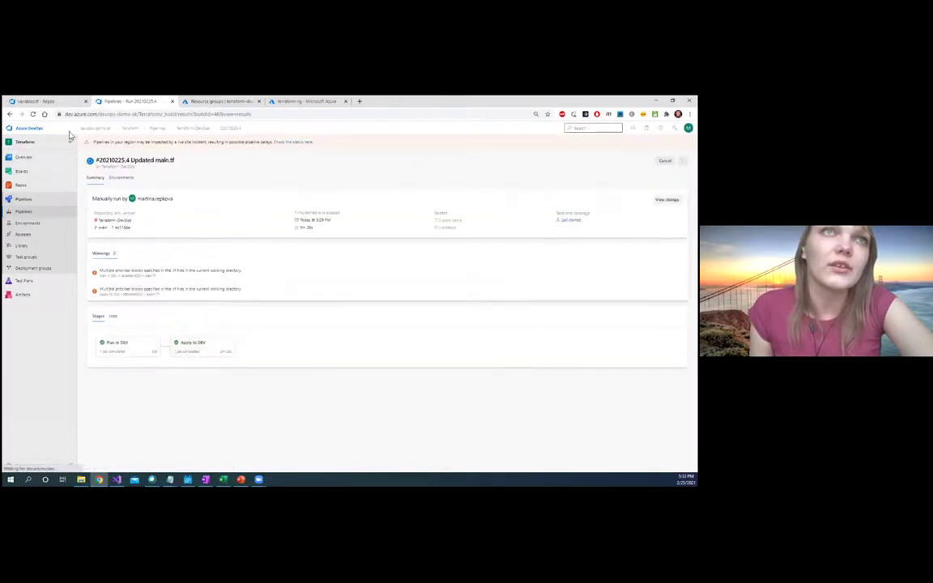
- Switch to the Azure portal, refresh the resource groups, and inspect the resources in dev-demo-app-rg and dev-demo-appinsights-rg
left_click(199, 103)
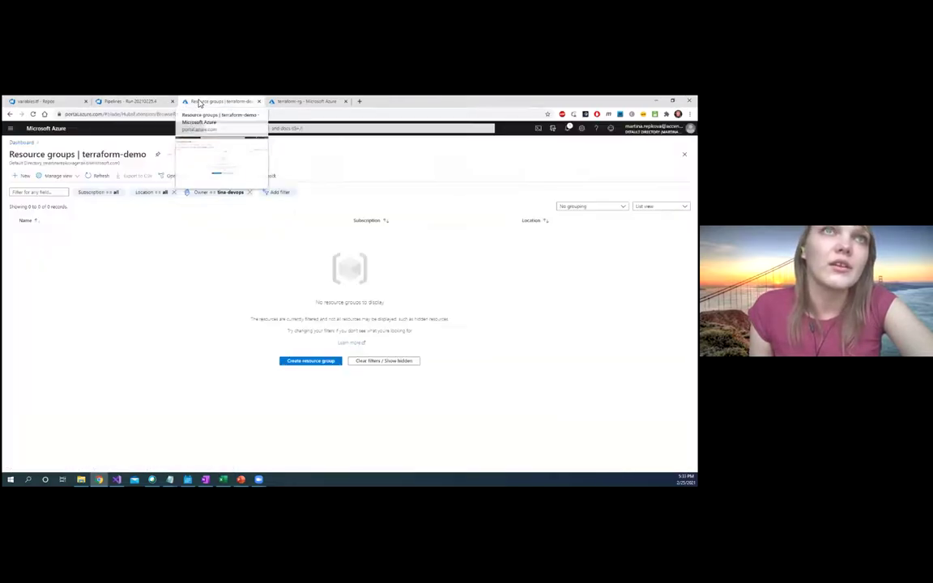
left_click(97, 177)
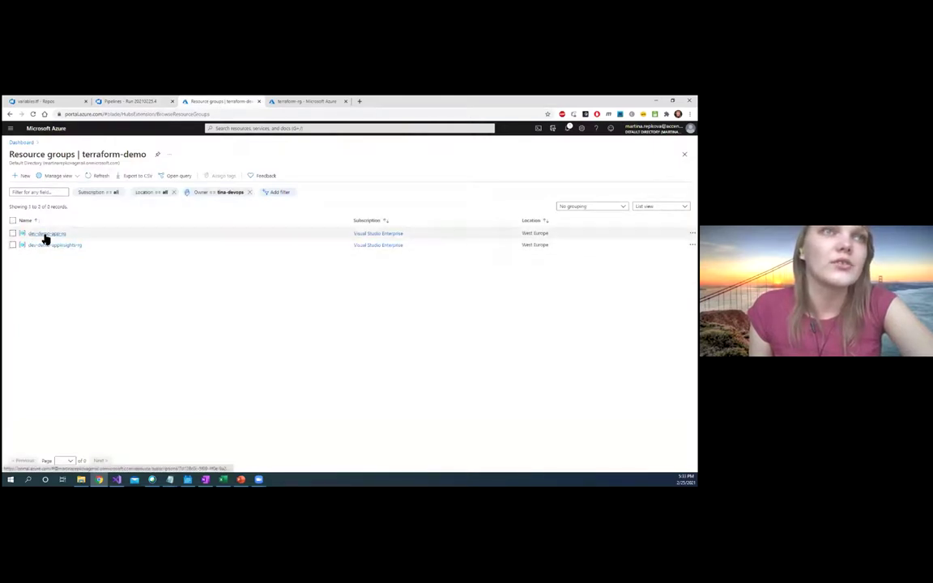
left_click(46, 233)
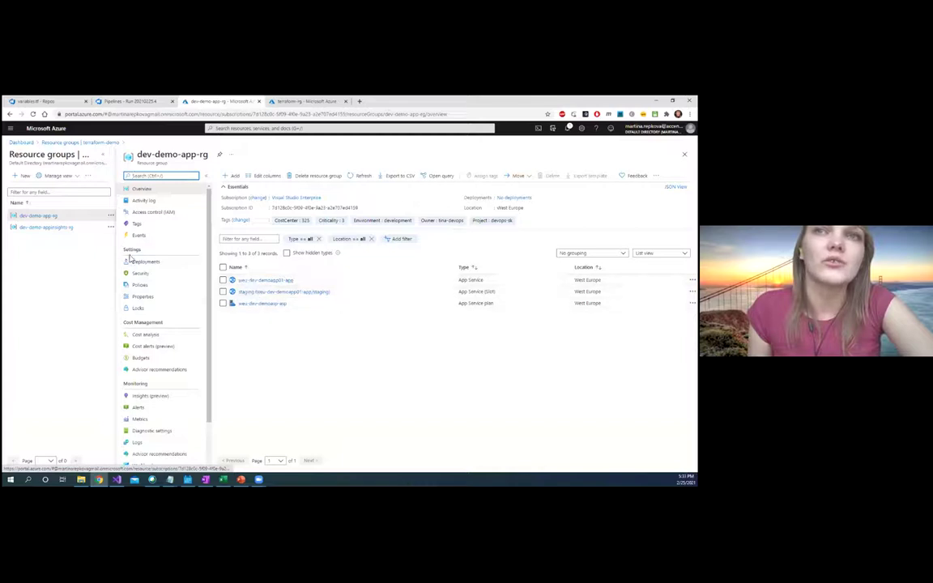
left_click(35, 230)
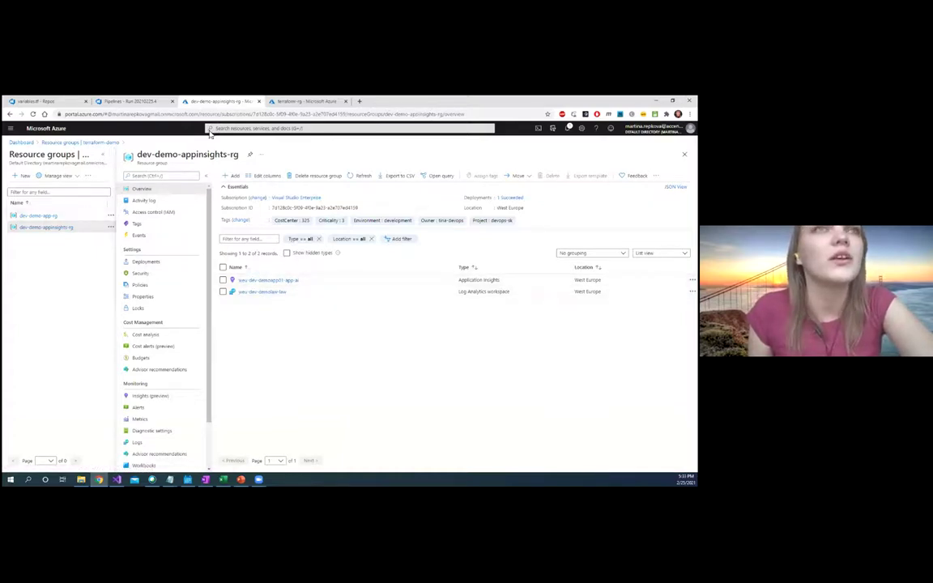
left_click(356, 180)
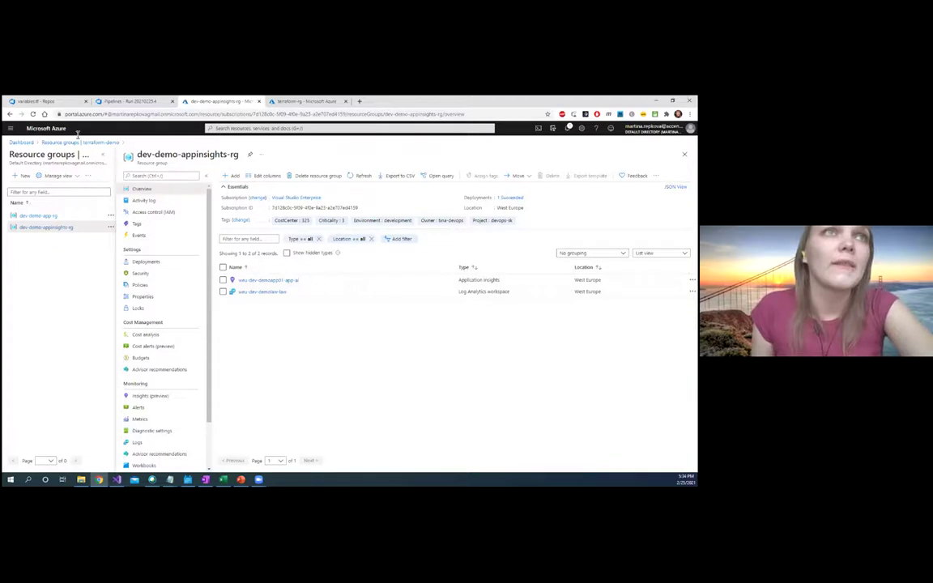
- Return to the Azure DevOps repository, open app-pipeline.yaml for editing and highlight its DEV plan and apply stages
left_click(65, 102)
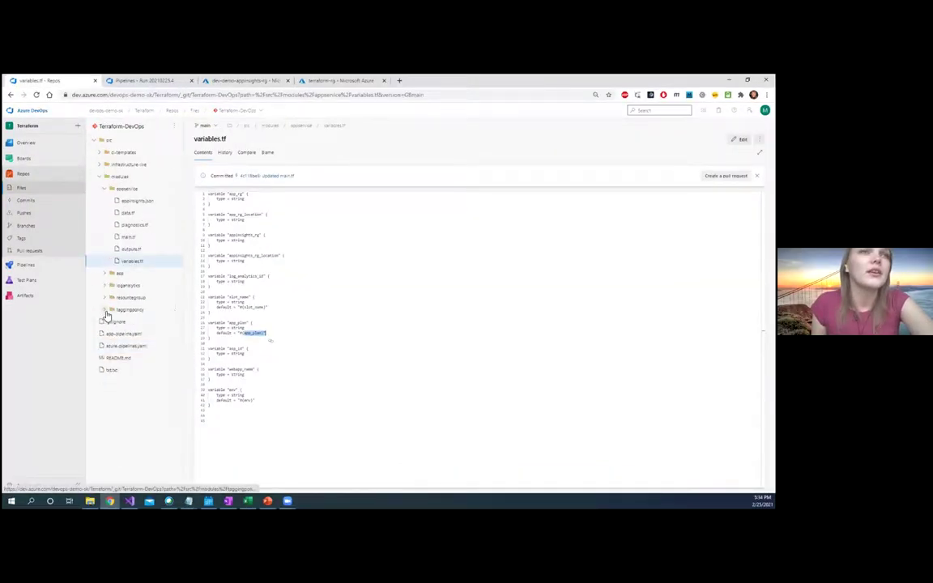
left_click(117, 334)
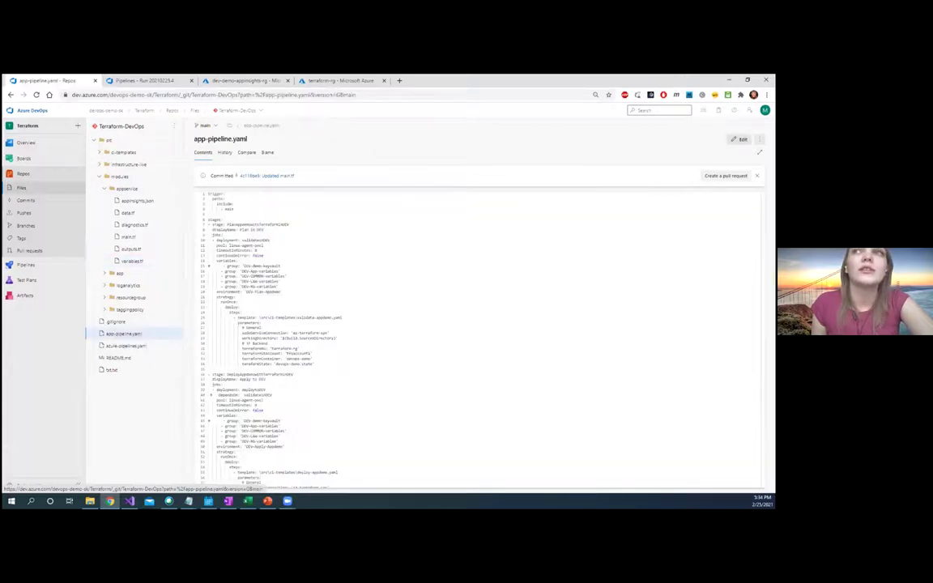
left_click(740, 139)
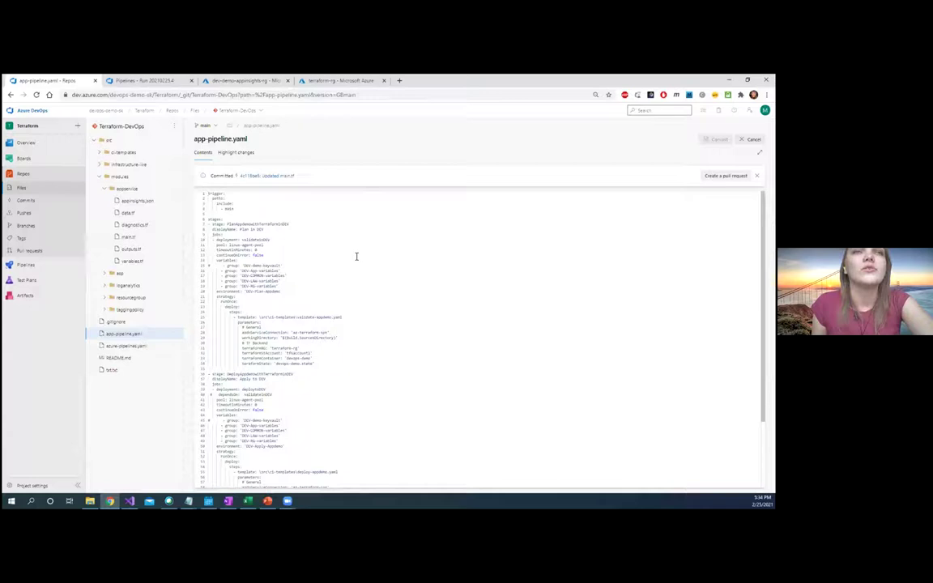
left_click_drag(209, 227, 280, 288)
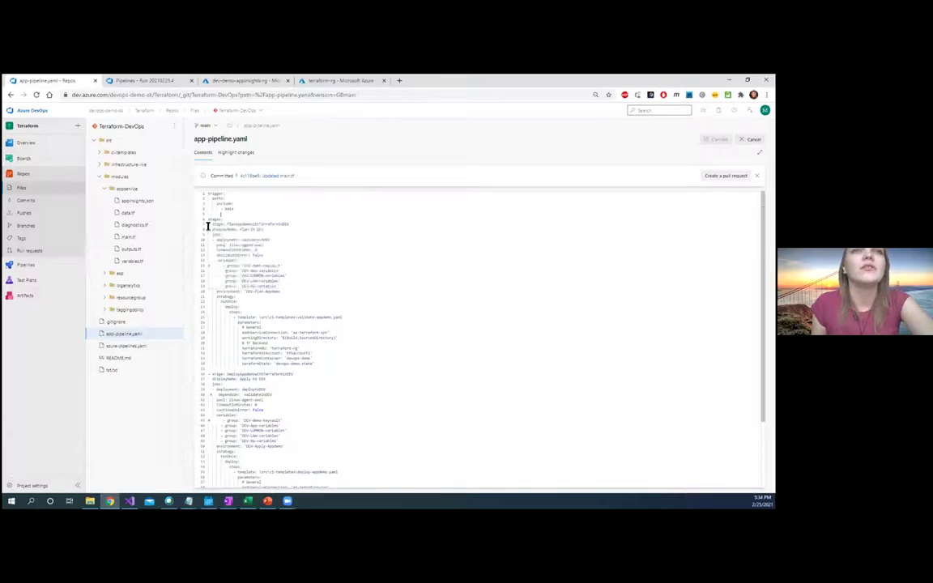
left_click_drag(209, 227, 256, 463)
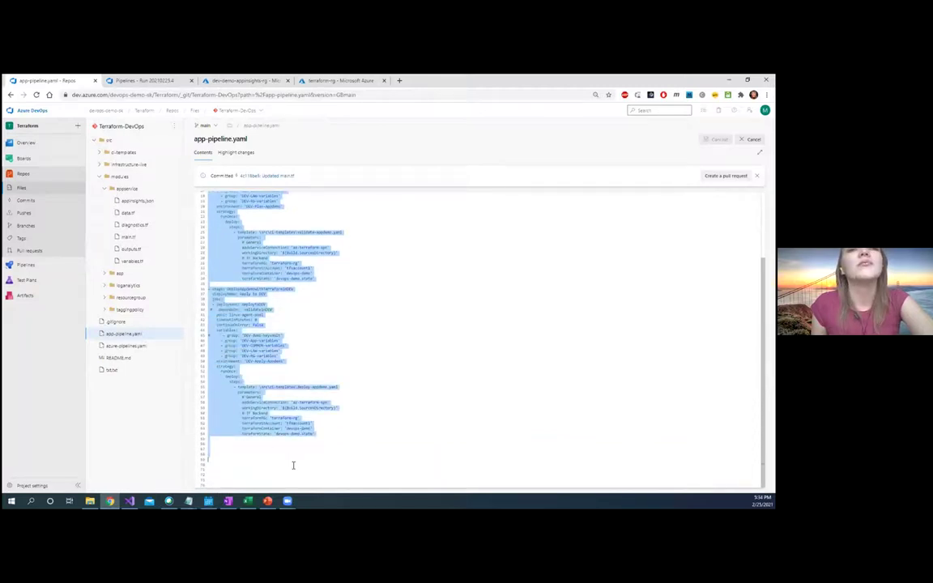
left_click(276, 301)
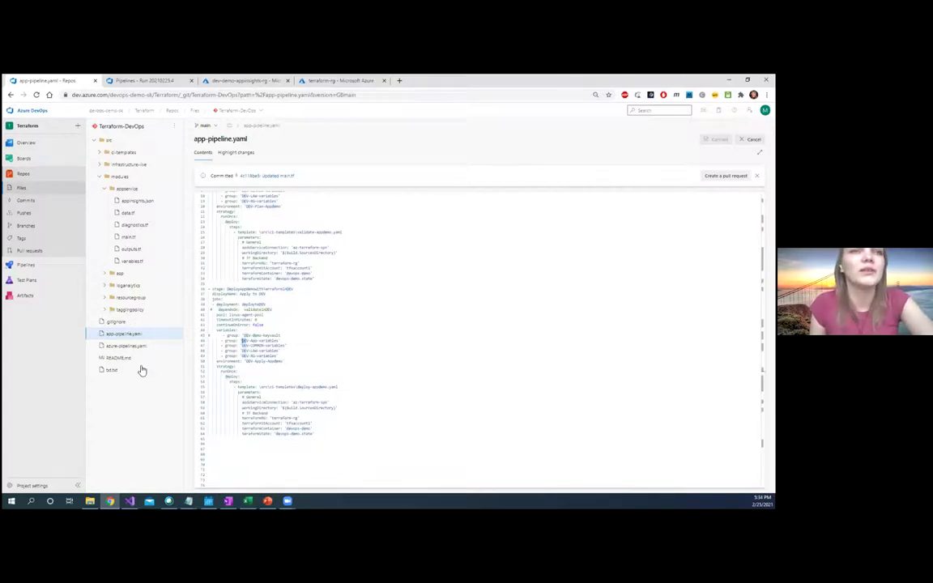
- Copy the PROD plan and apply stages from txt.txt, append them to the end of app-pipeline.yaml and commit the file
left_click(115, 372)
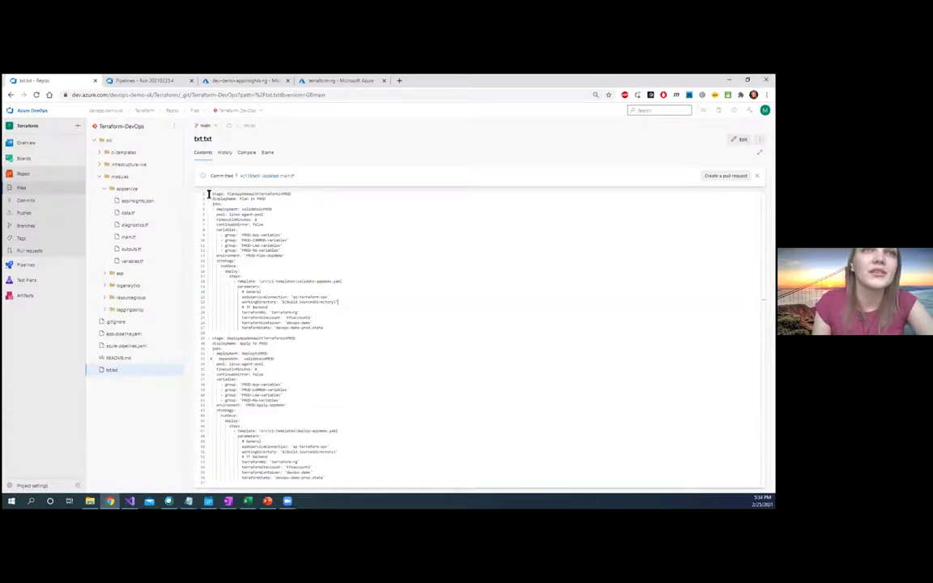
left_click_drag(209, 194, 208, 483)
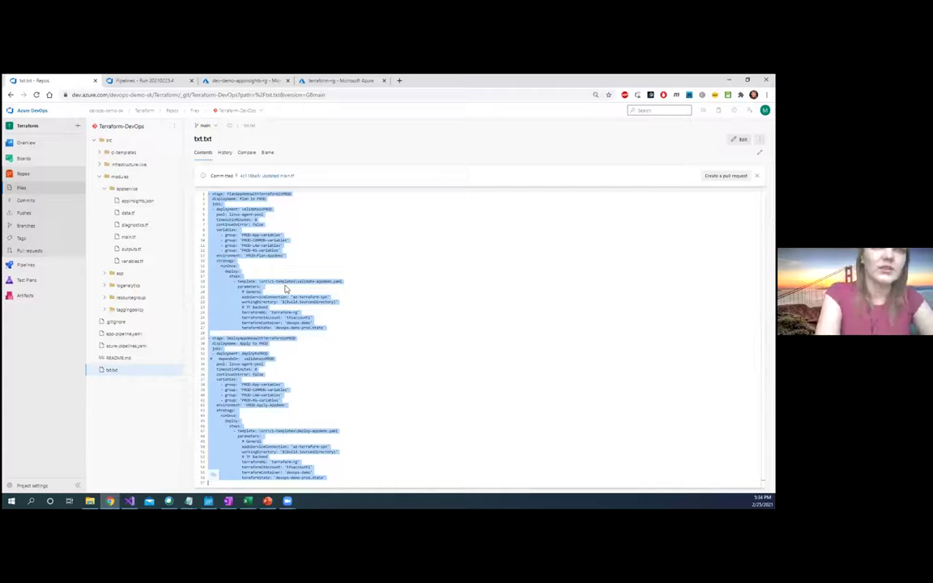
left_click(118, 336)
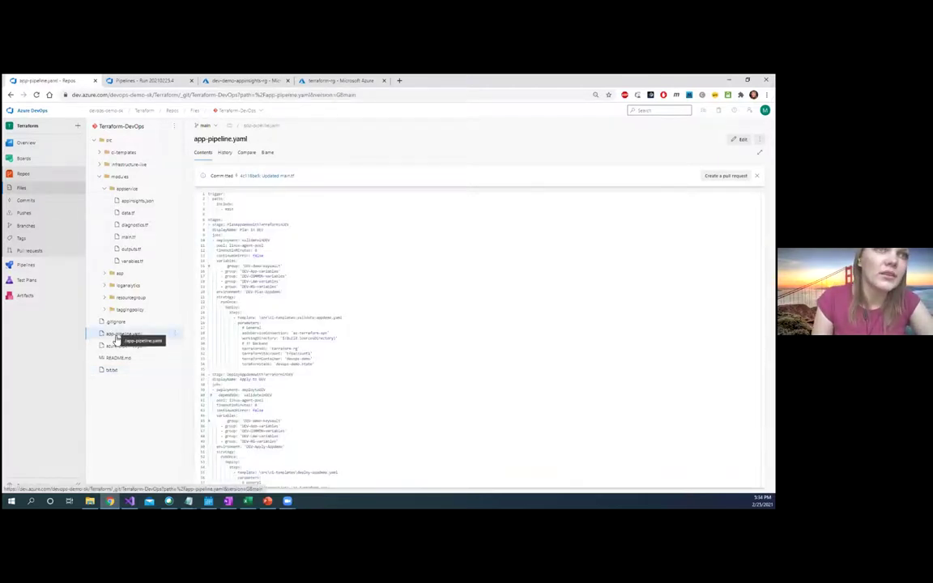
left_click(740, 139)
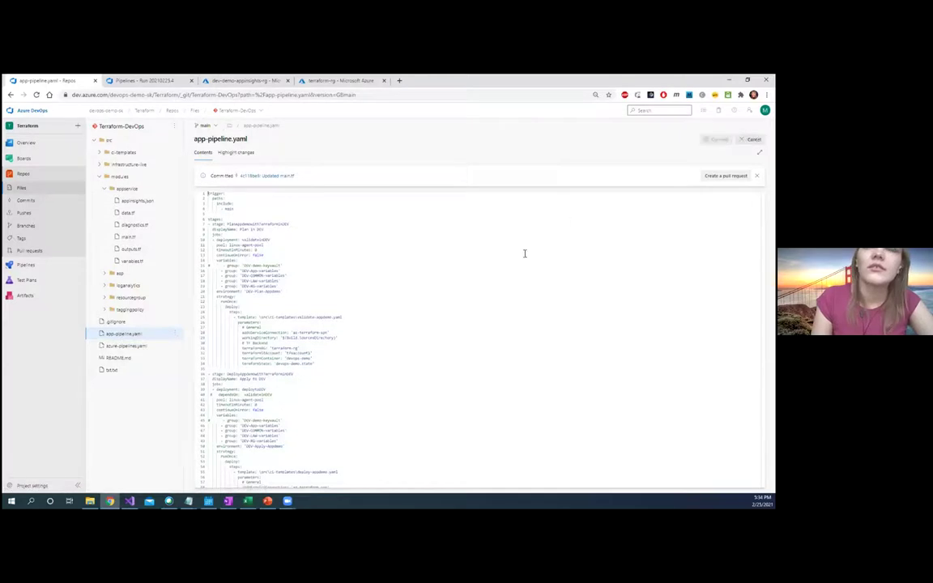
scroll(396, 304, "down", 5)
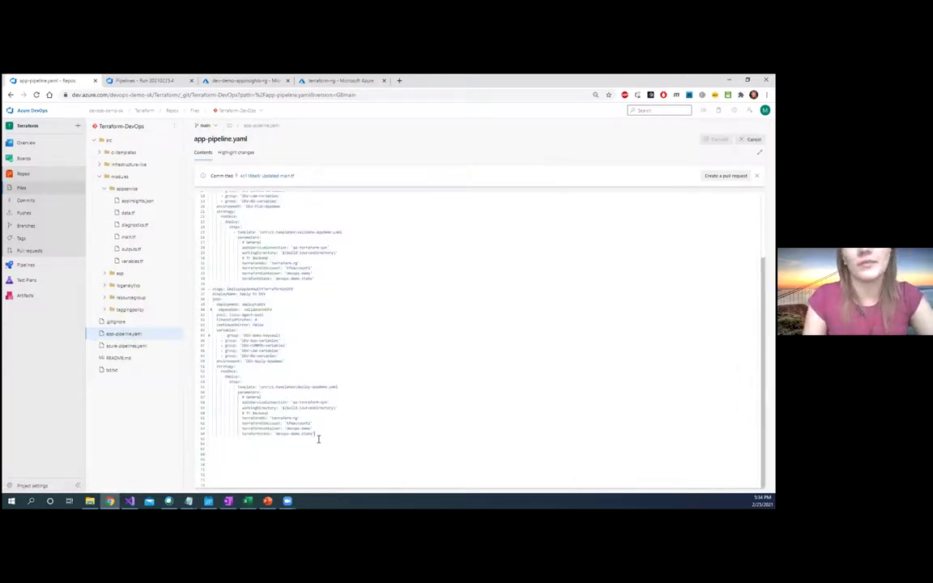
key("Return")
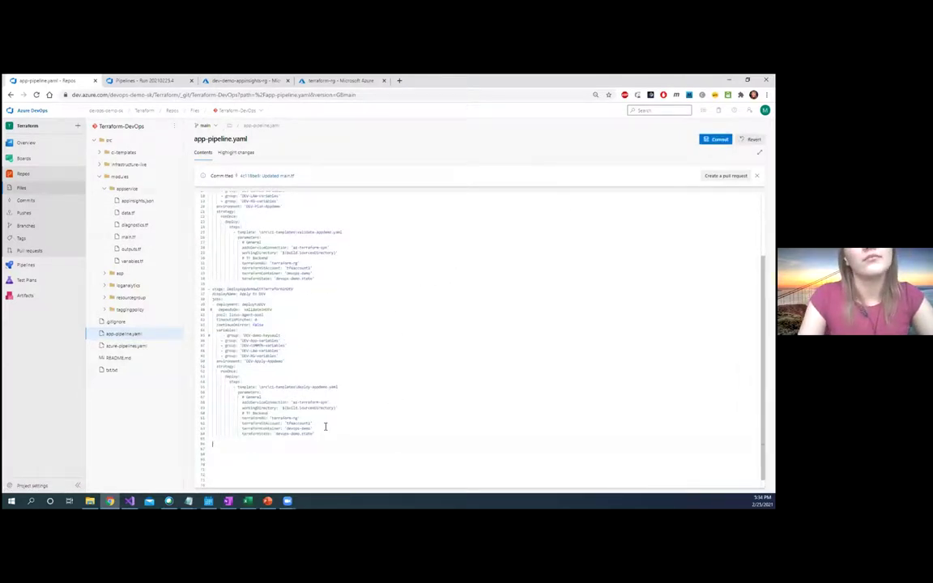
key("ctrl+v")
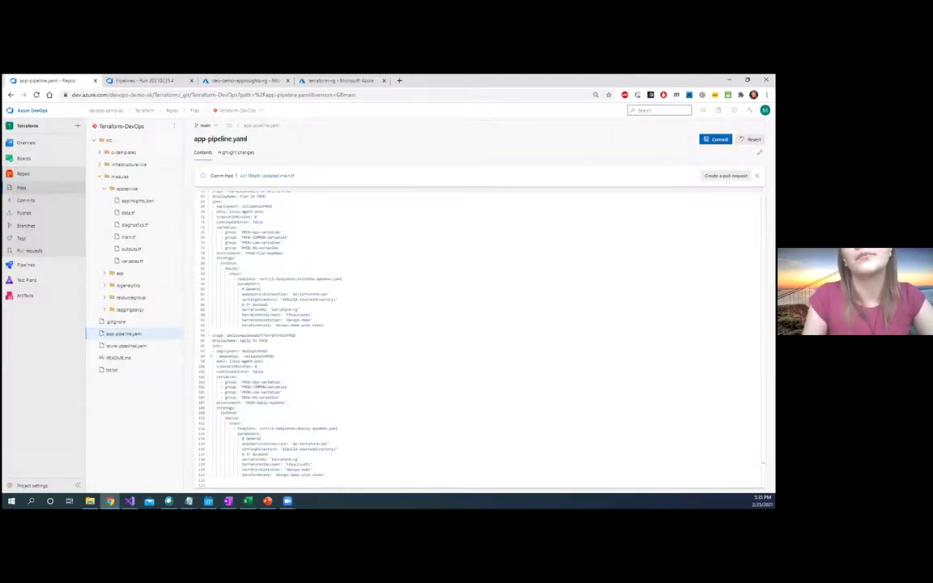
left_click(715, 139)
left_click(750, 477)
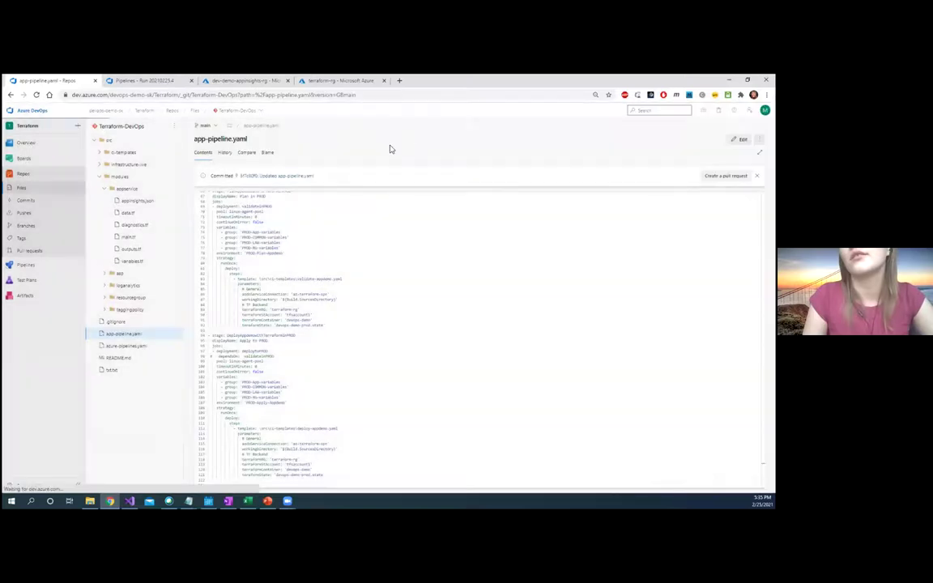
- Open the Terraform-DevOps pipeline's run settings for the main branch and review the stages to run, keeping all stages selected
left_click(33, 268)
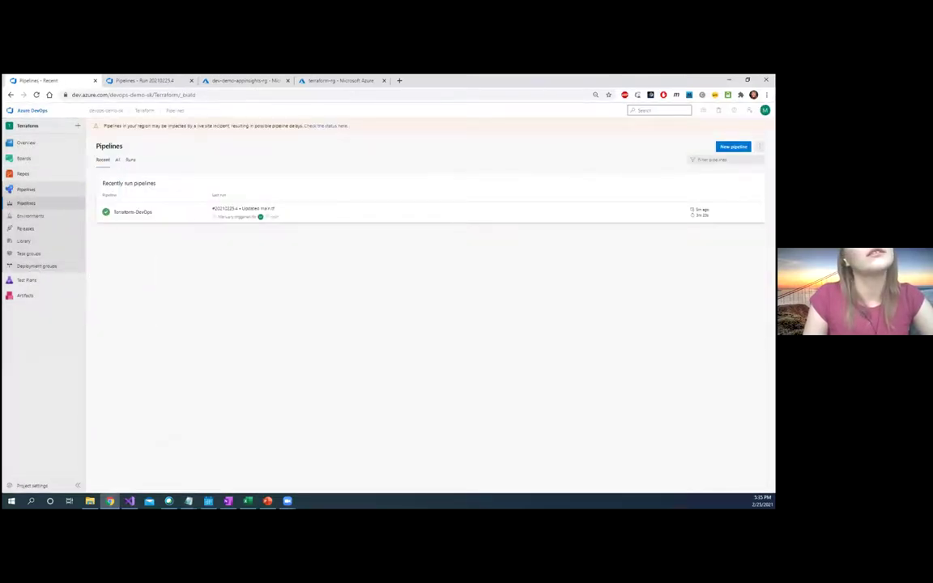
left_click(437, 214)
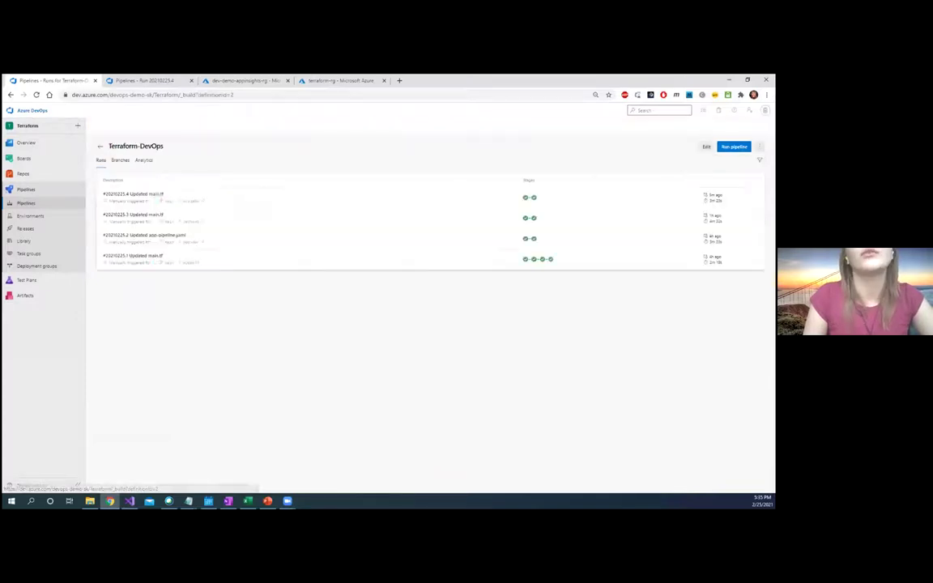
left_click(734, 146)
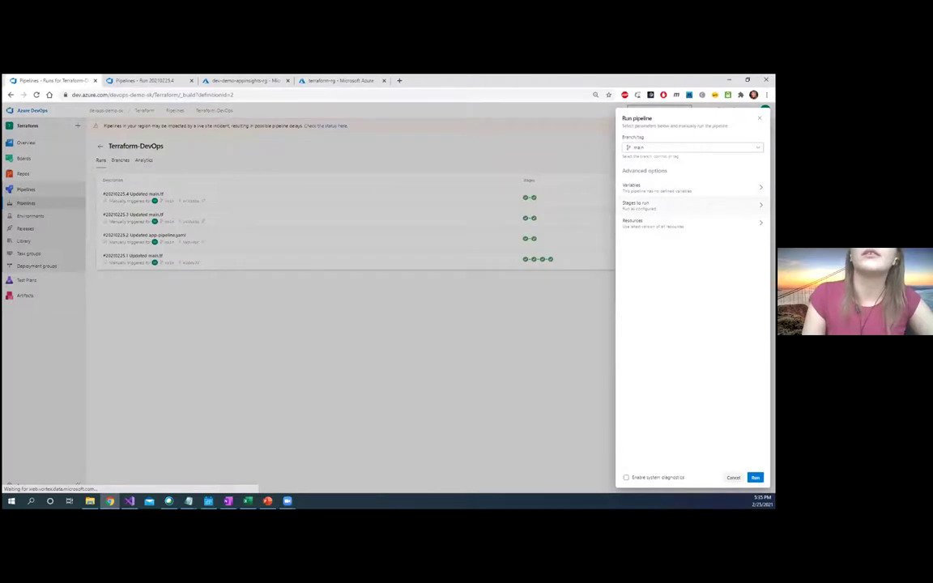
left_click(689, 205)
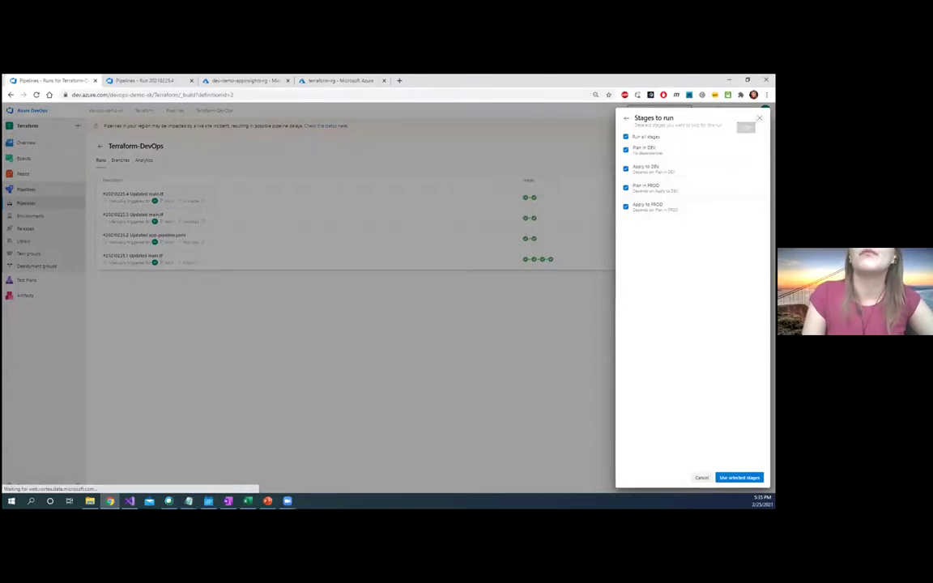
left_click(740, 477)
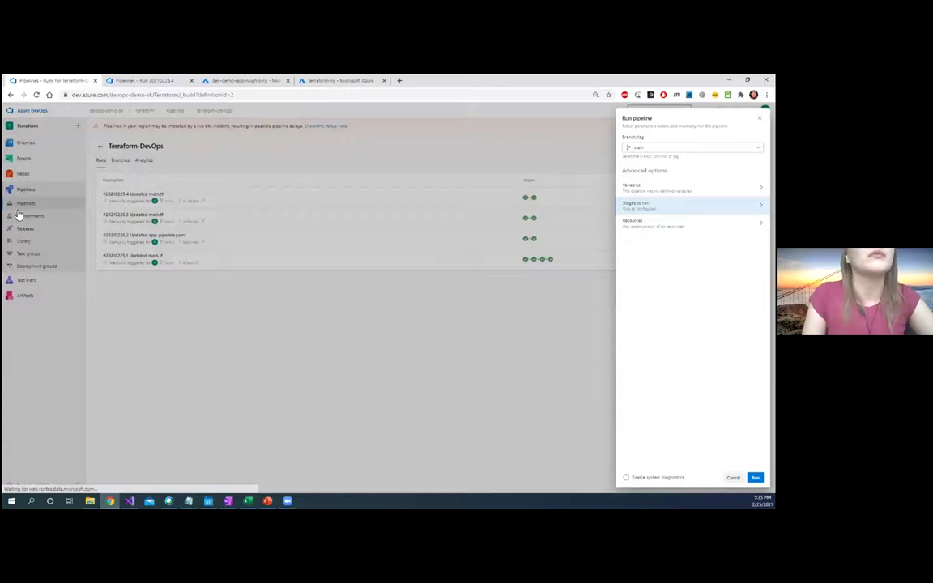
- View the deployments of the PROD-Plan-Appdemo environment and open the PROD-Apply-Appdemo environment
left_click(24, 215)
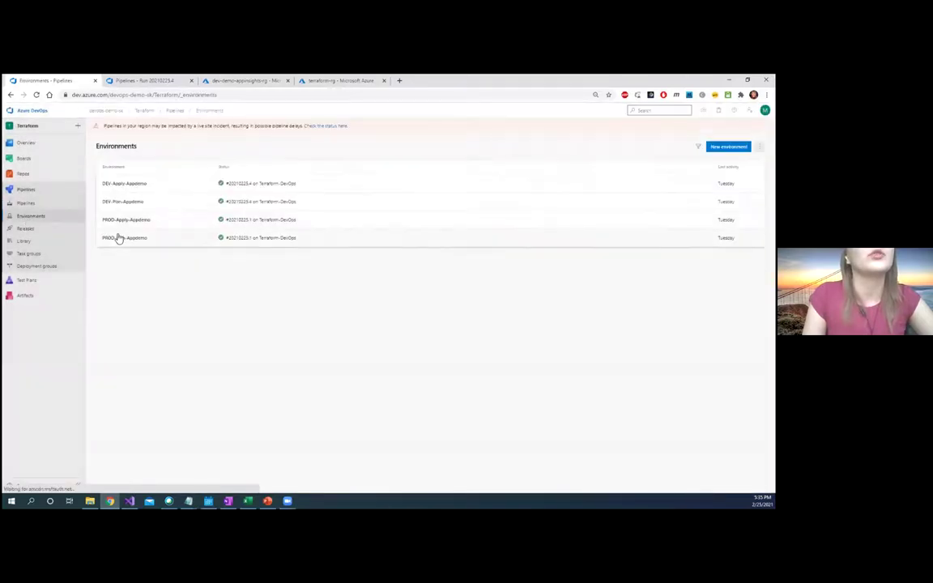
left_click(122, 238)
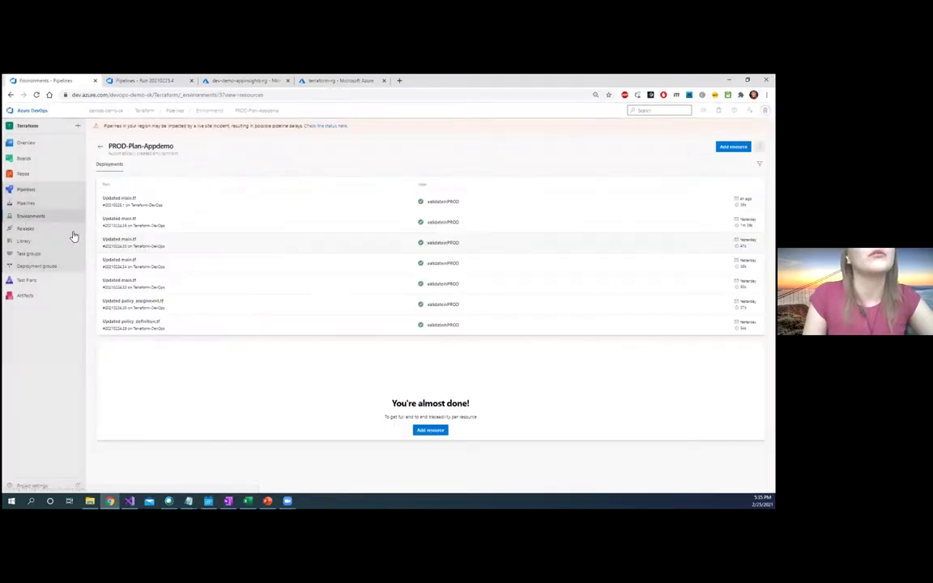
left_click(24, 216)
left_click(121, 220)
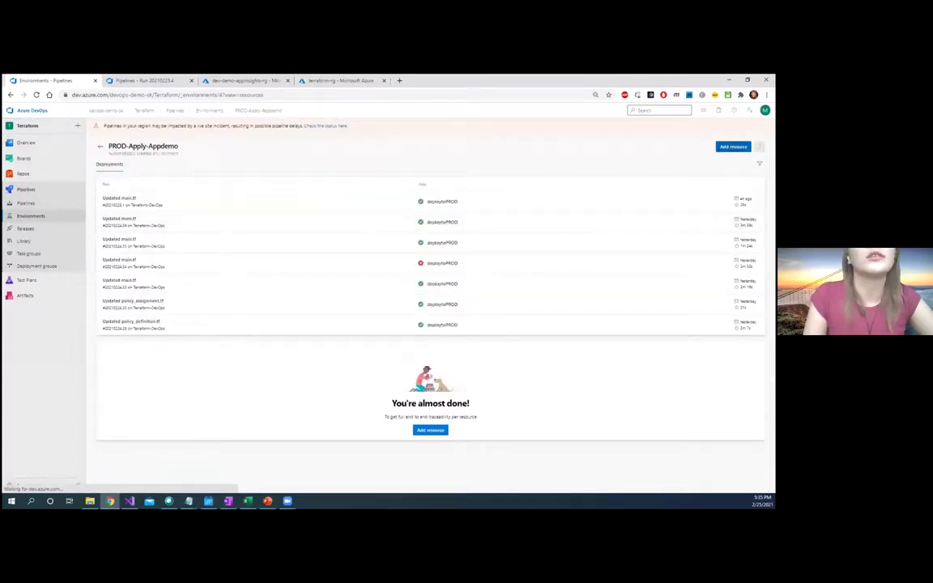
- Open the approvals and checks of the PROD-Apply-Appdemo environment to review its configured approval and branch control
left_click(733, 146)
key("Escape")
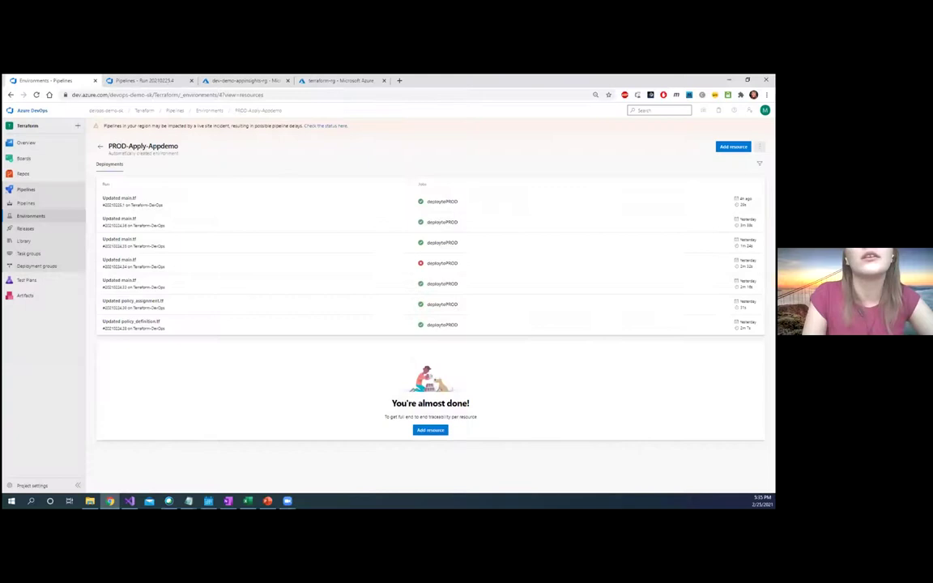
left_click(759, 147)
left_click(727, 182)
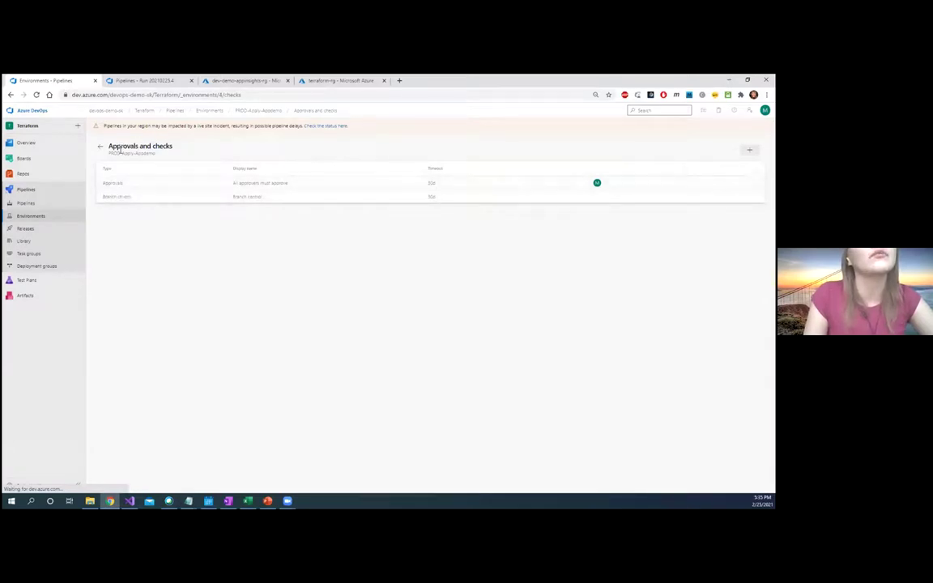
- Run the Terraform-DevOps pipeline on main with only the Plan in PROD and Apply to PROD stages selected
left_click(23, 204)
left_click(411, 211)
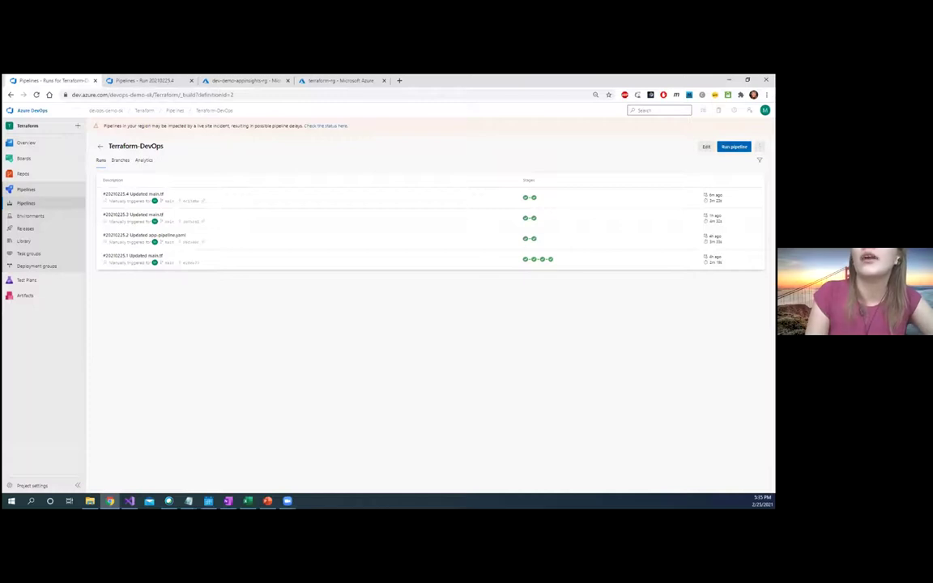
left_click(734, 146)
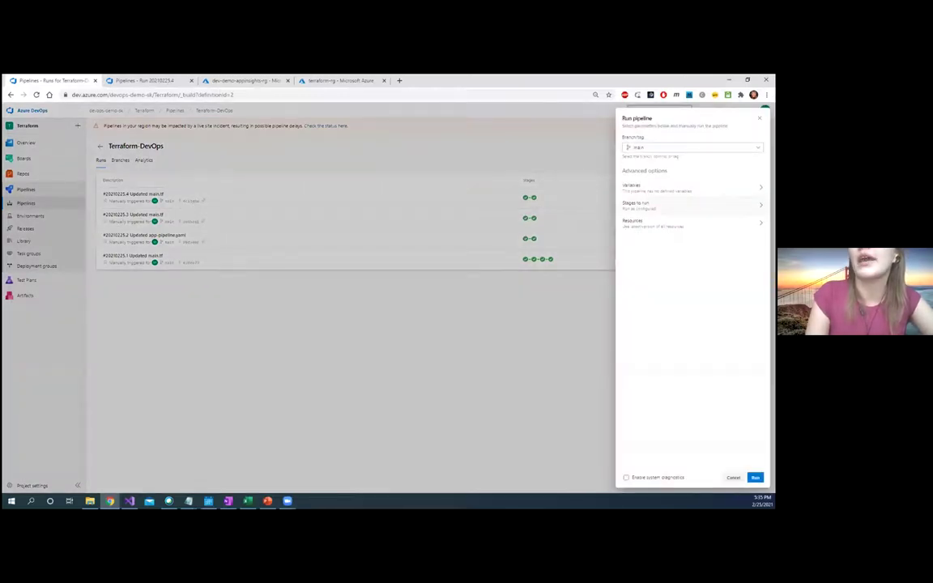
left_click(693, 205)
left_click(626, 149)
left_click(626, 169)
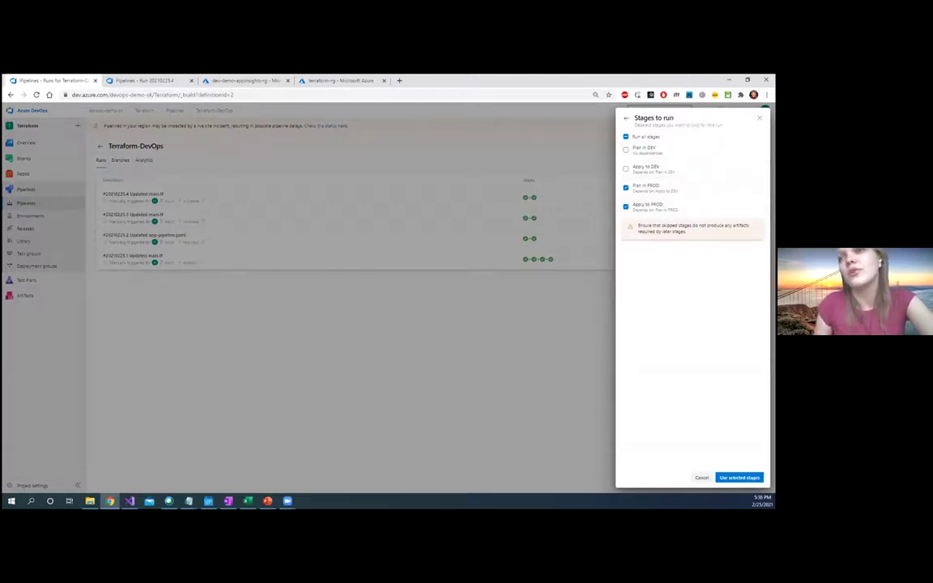
left_click(740, 477)
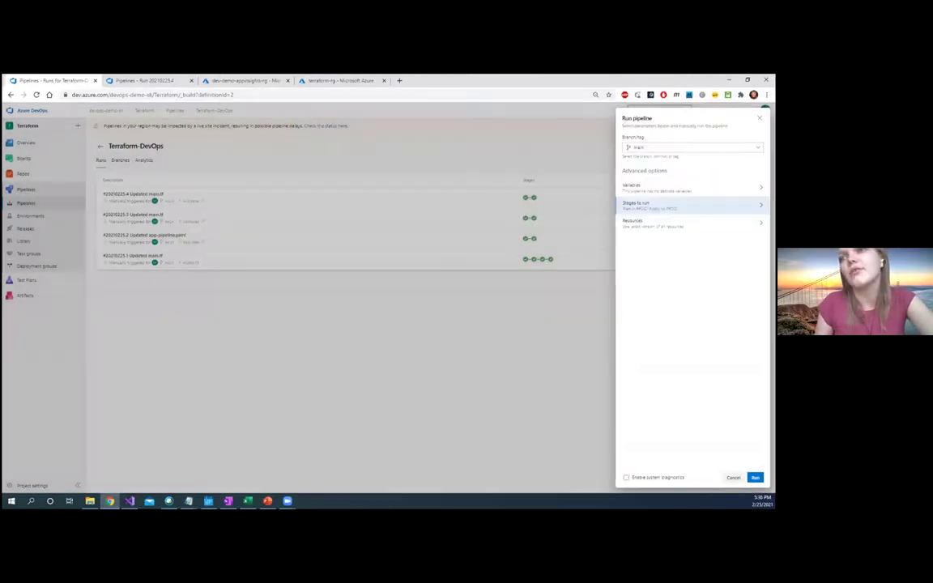
left_click(755, 477)
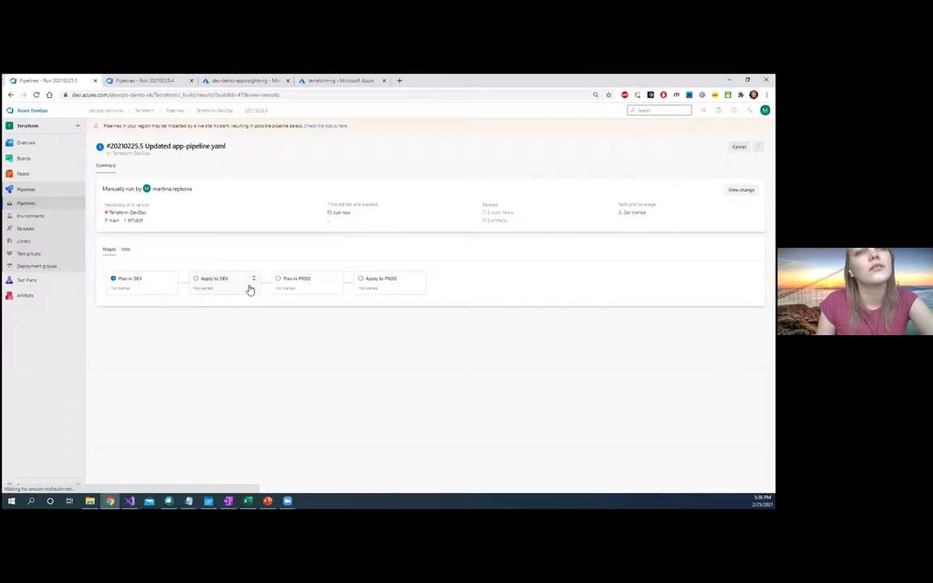
- Open the new run's jobs and follow the validateinPROD job log
left_click(153, 297)
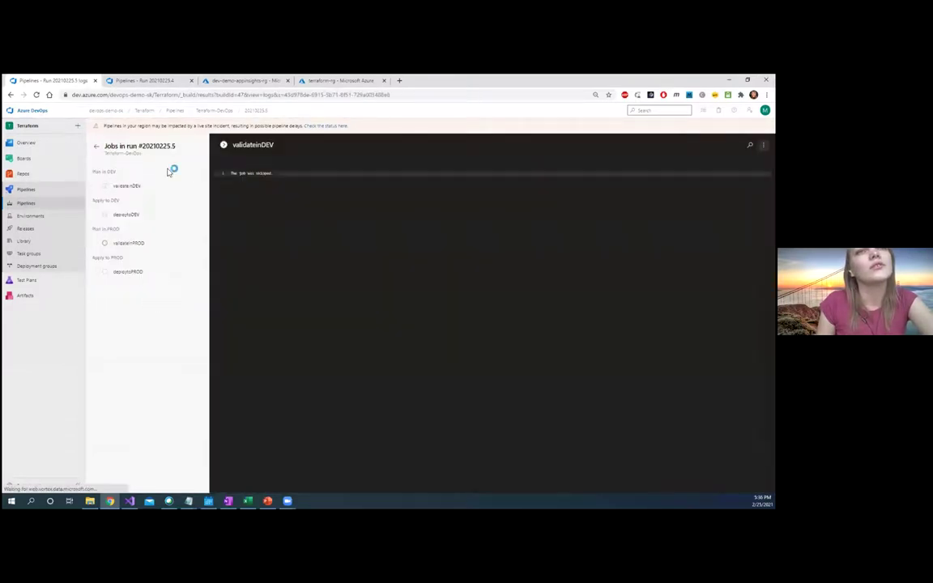
left_click(117, 243)
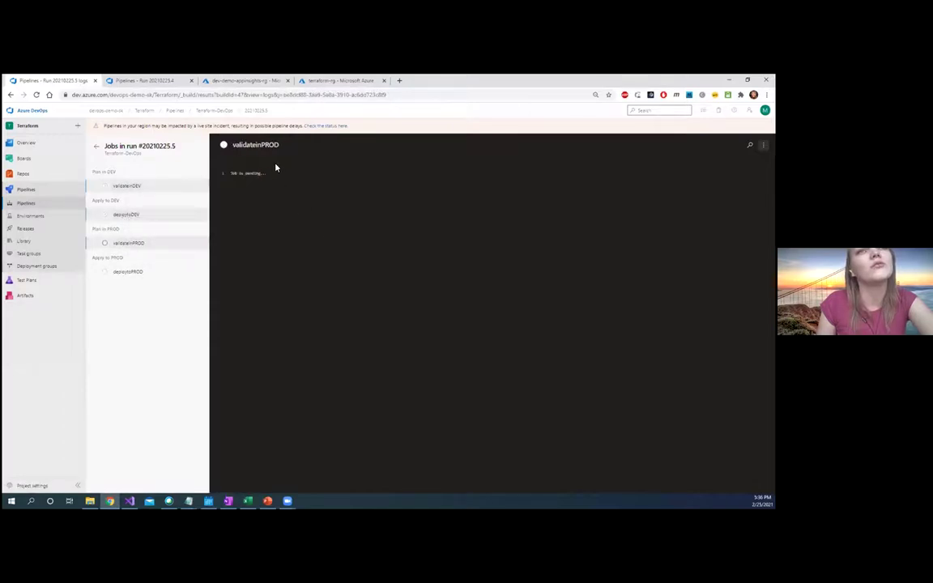
left_click(112, 243)
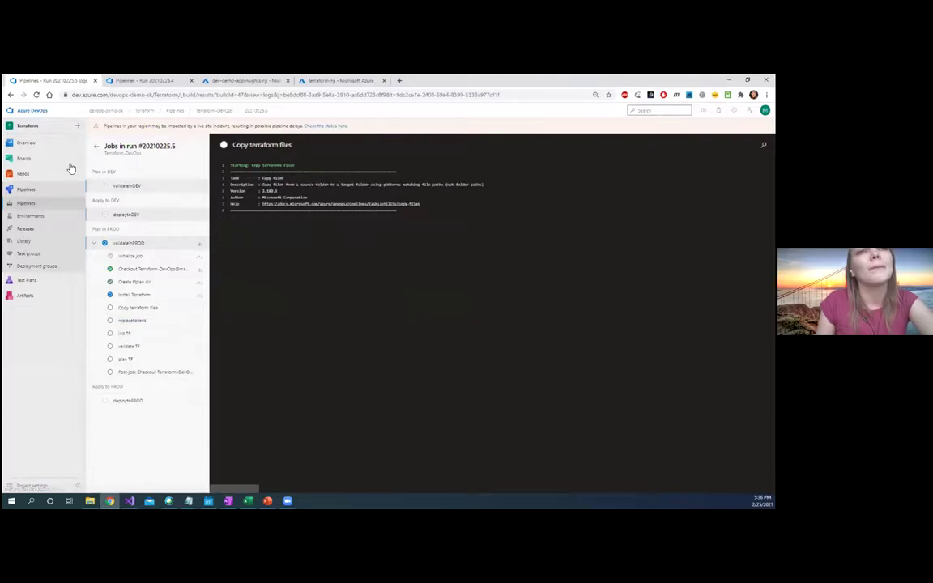
- In the other Azure DevOps browser tab, open app-pipeline.yaml from the Terraform-DevOps repository and review its PROD plan and apply stages
mouse_move(41, 181)
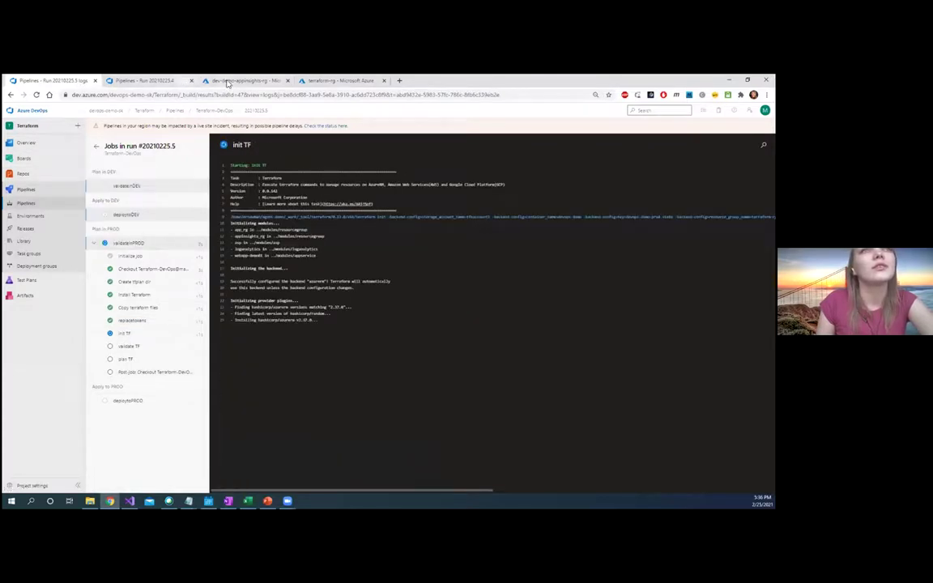
left_click(159, 81)
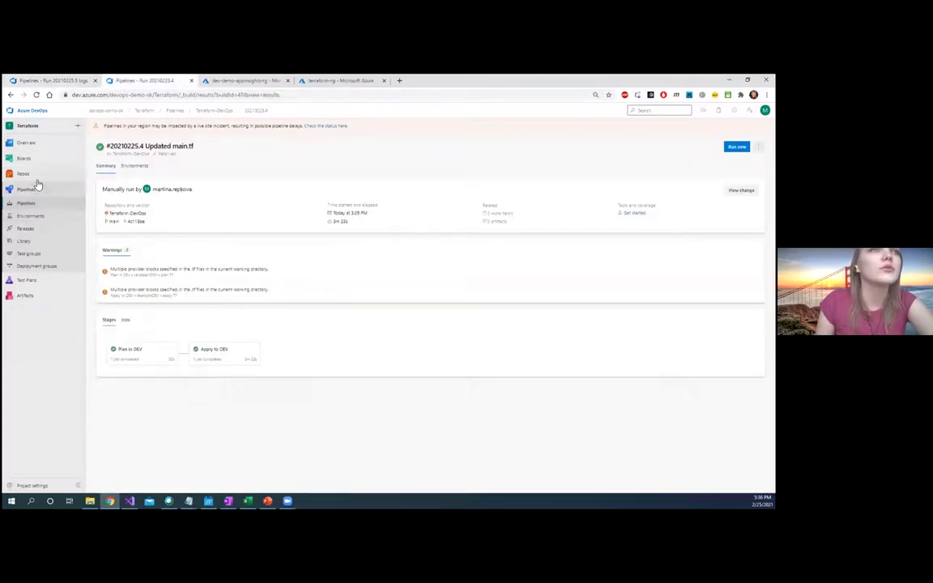
mouse_move(24, 172)
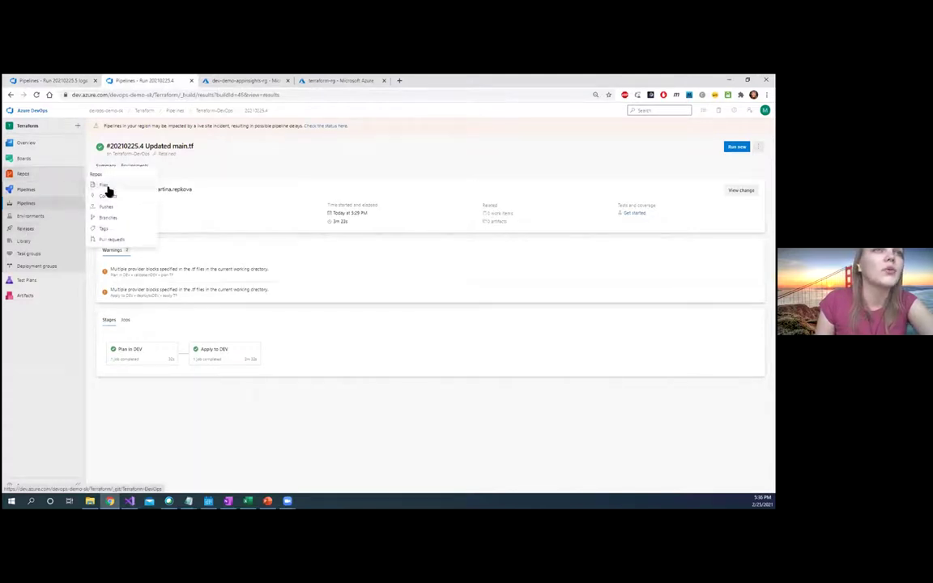
left_click(26, 203)
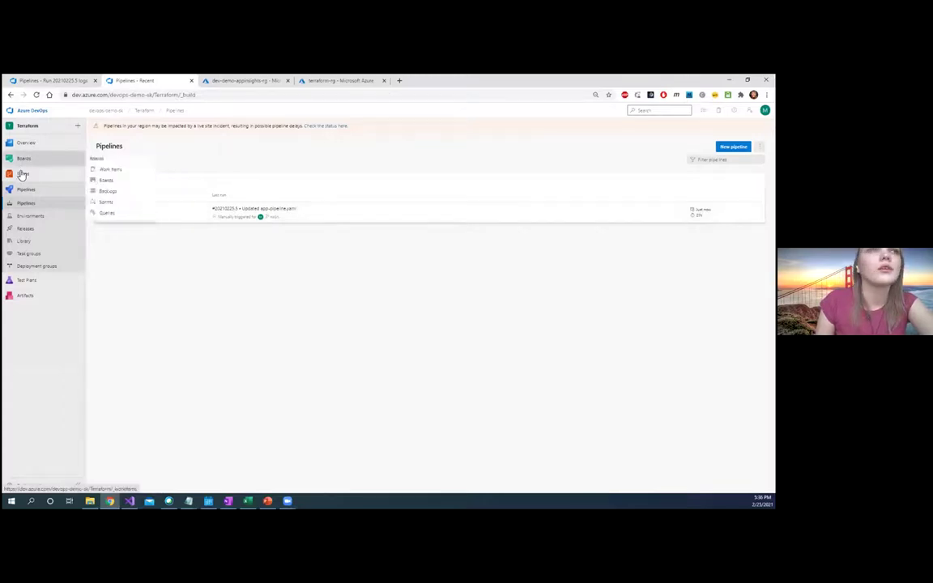
left_click(100, 187)
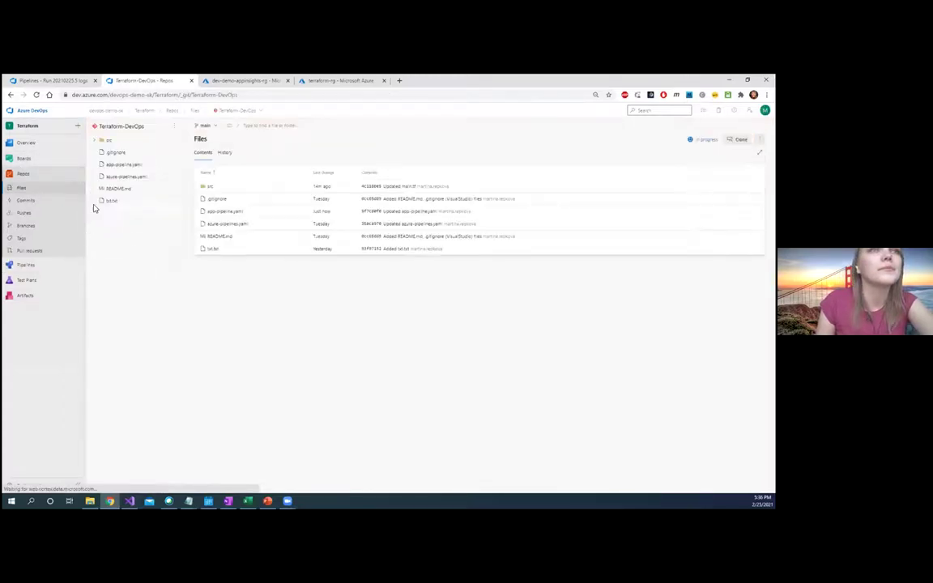
left_click(120, 164)
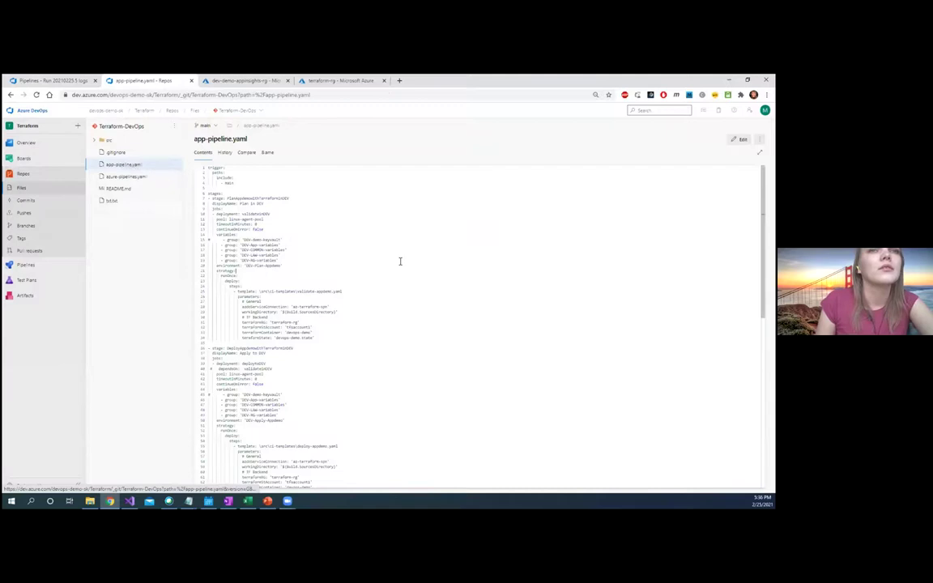
scroll(399, 278, "down", 5)
scroll(397, 272, "down", 2)
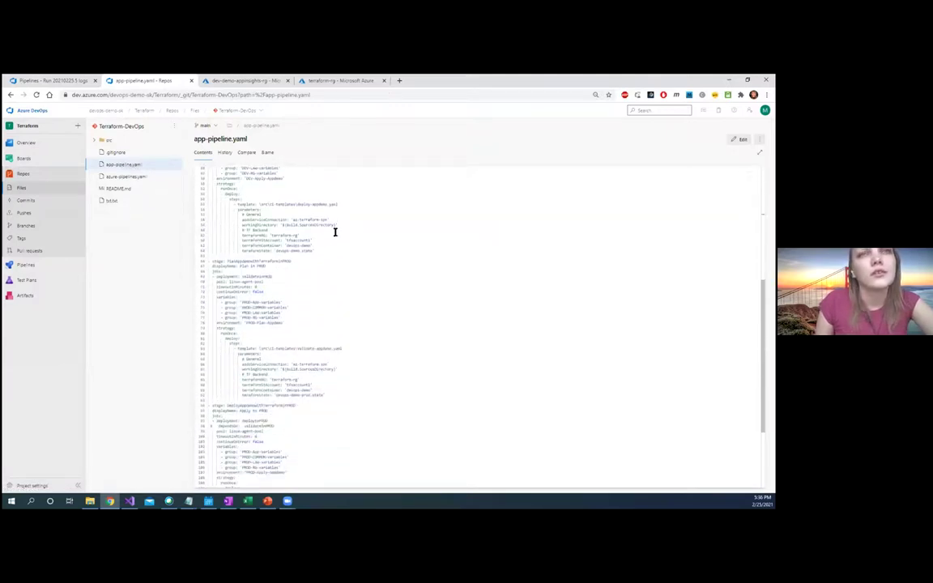
- Open validate-appdemo.yaml under src/ci-templates and highlight the replacetokens task, its target file patterns, token prefix and token suffix
left_click(94, 141)
left_click(97, 153)
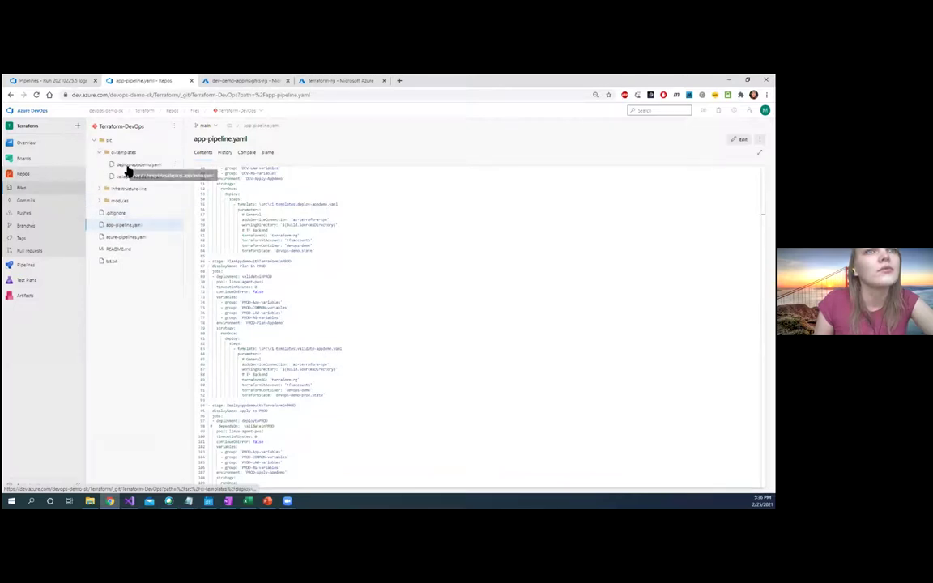
left_click(122, 177)
scroll(305, 202, "down", 3)
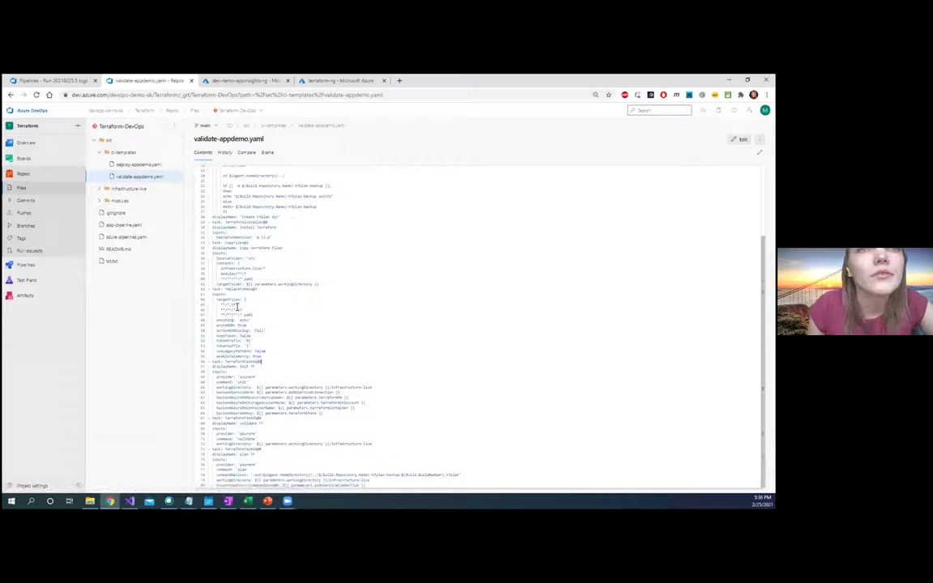
left_click_drag(209, 290, 281, 355)
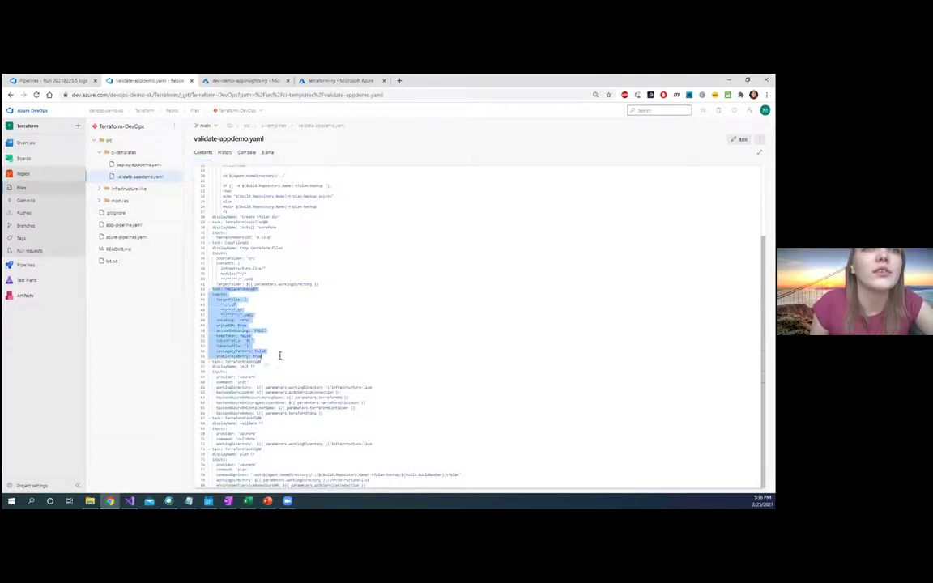
right_click(261, 358)
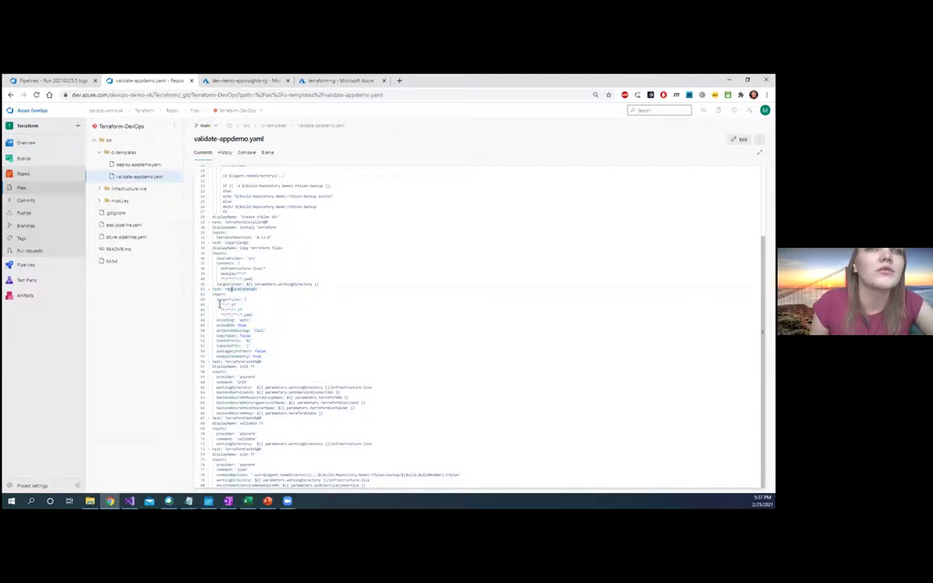
left_click_drag(218, 304, 255, 315)
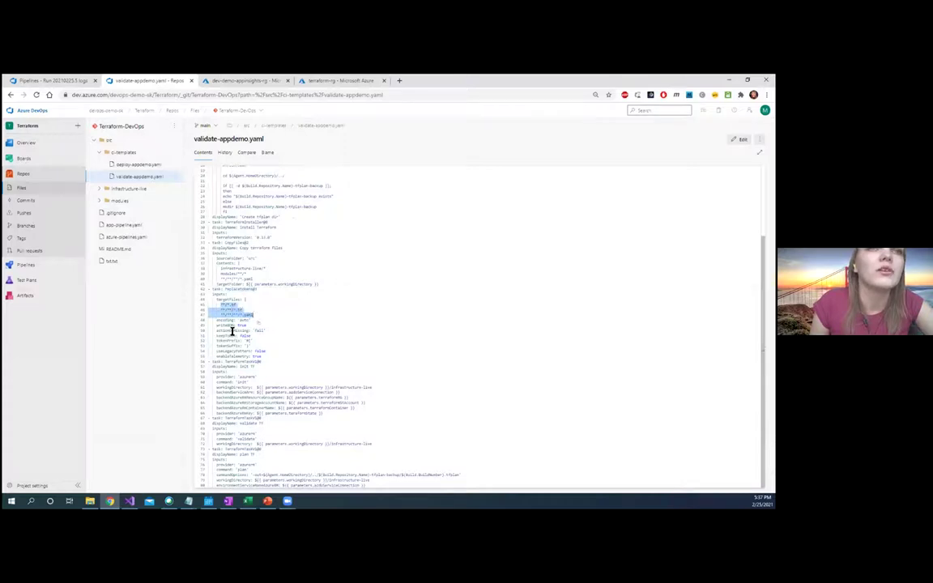
left_click(230, 336)
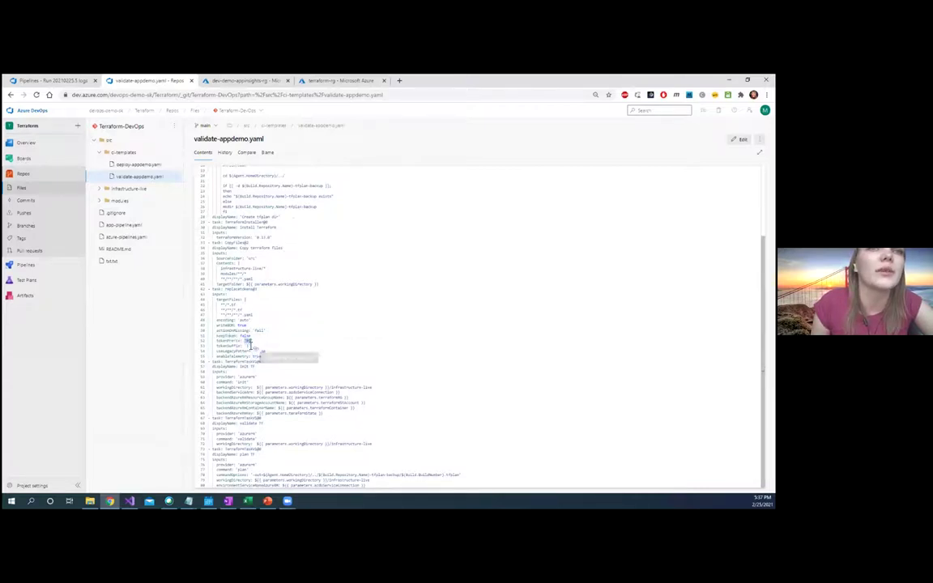
left_click(251, 348)
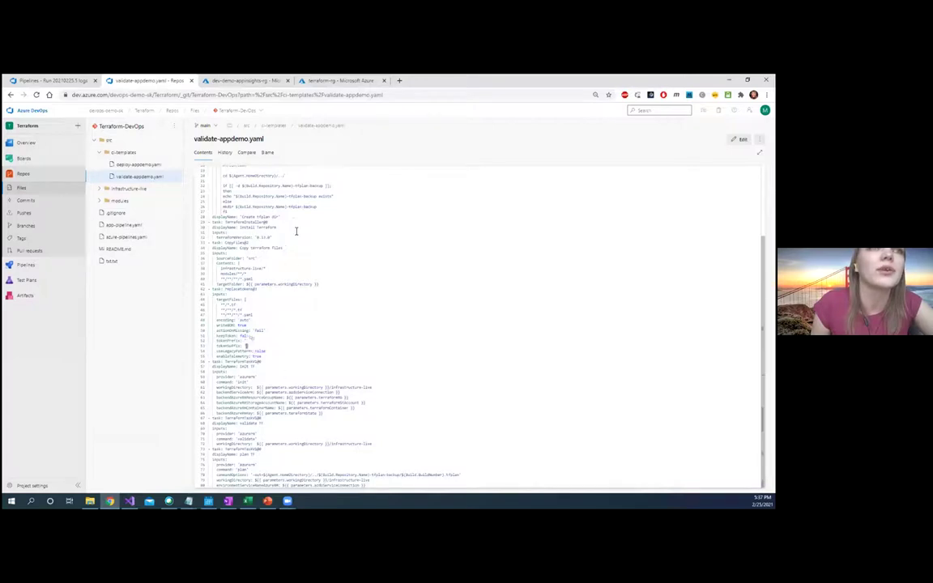
- Open variables.tf in the infrastructure-live folder and highlight the #{location} placeholder in the location variable's default
left_click(100, 188)
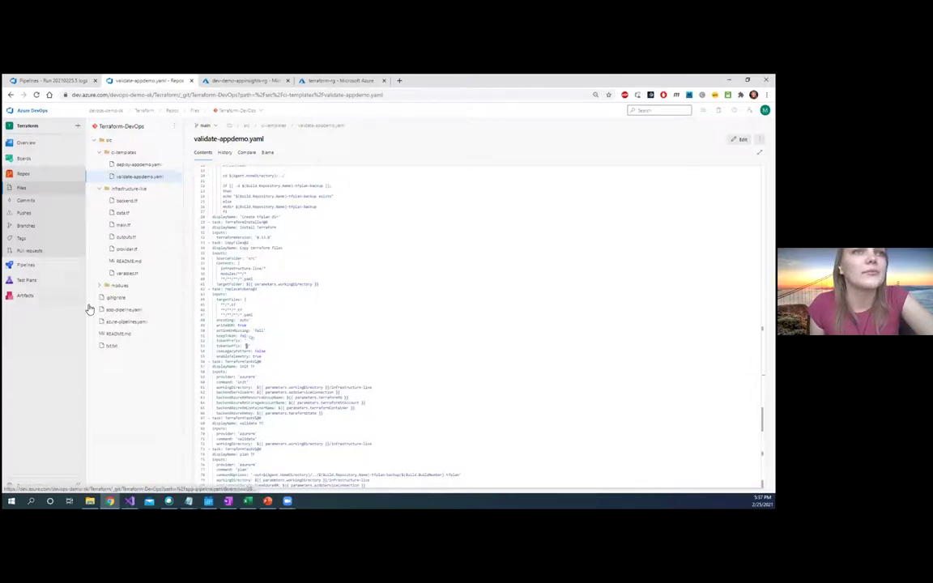
left_click(123, 273)
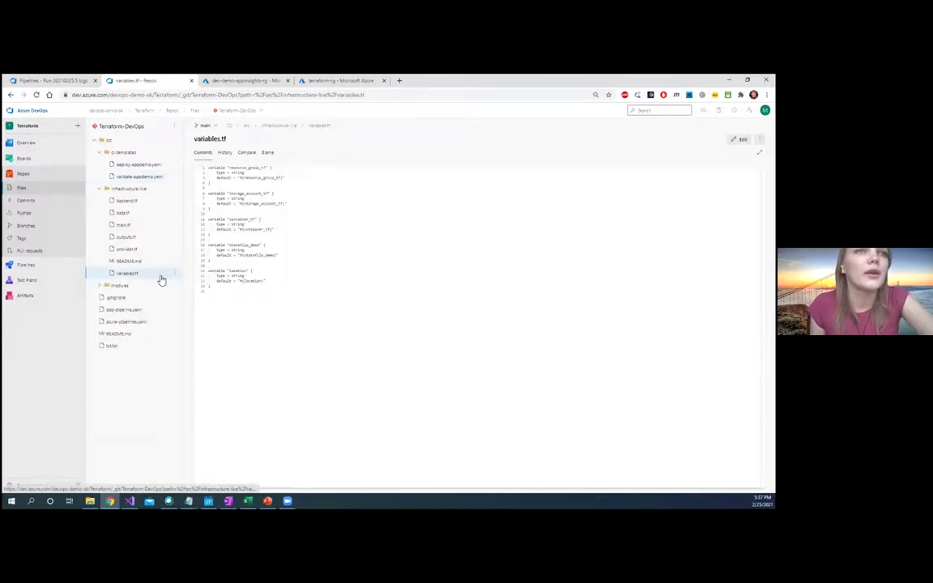
left_click(245, 292)
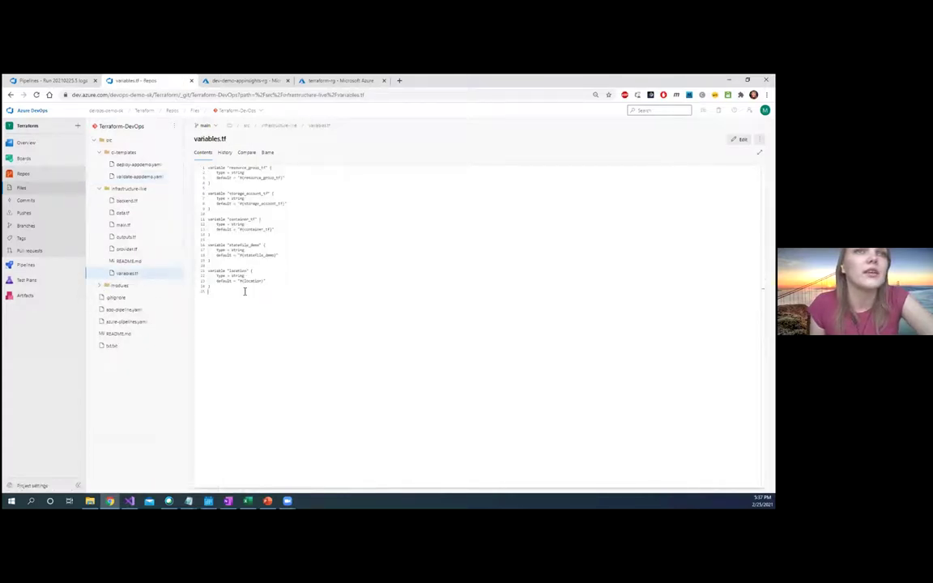
double_click(248, 281)
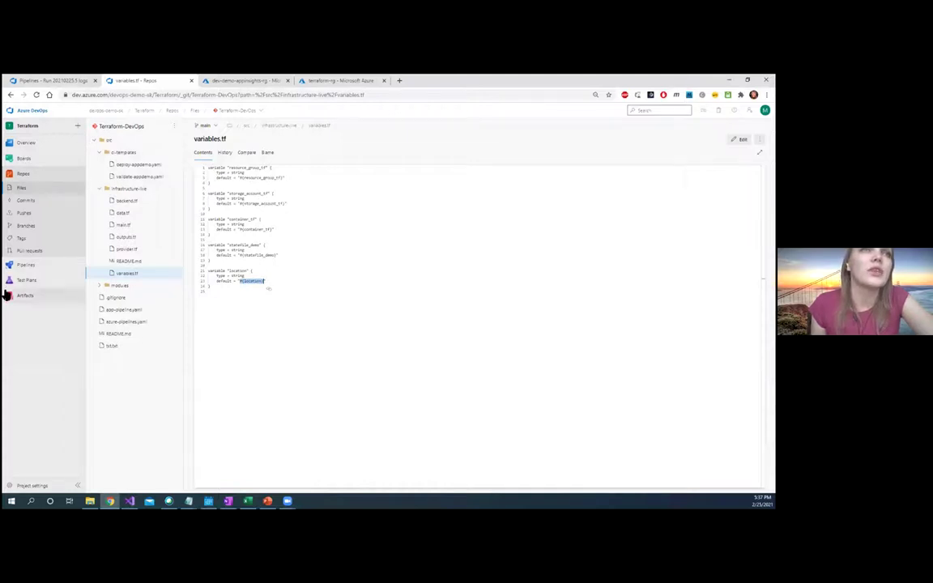
mouse_move(24, 266)
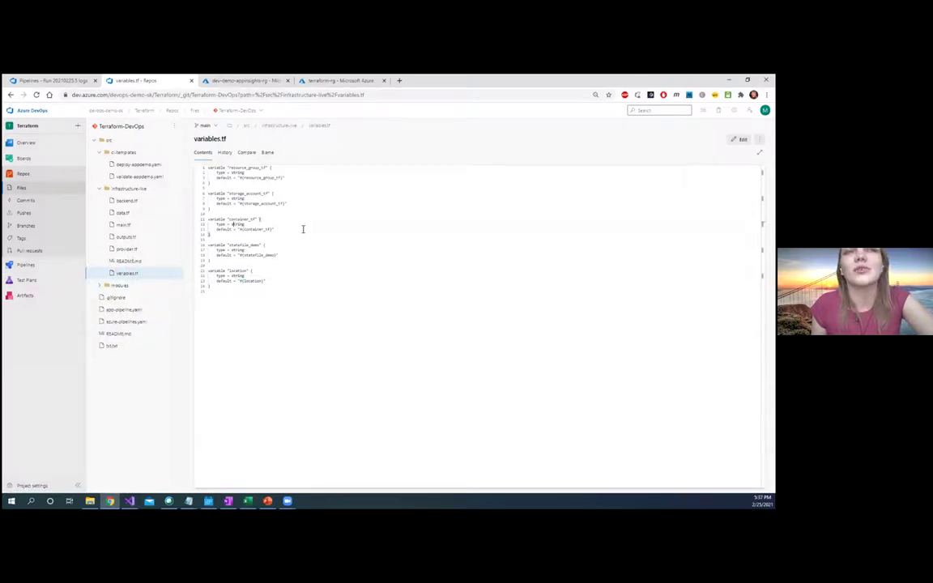
left_click(262, 220)
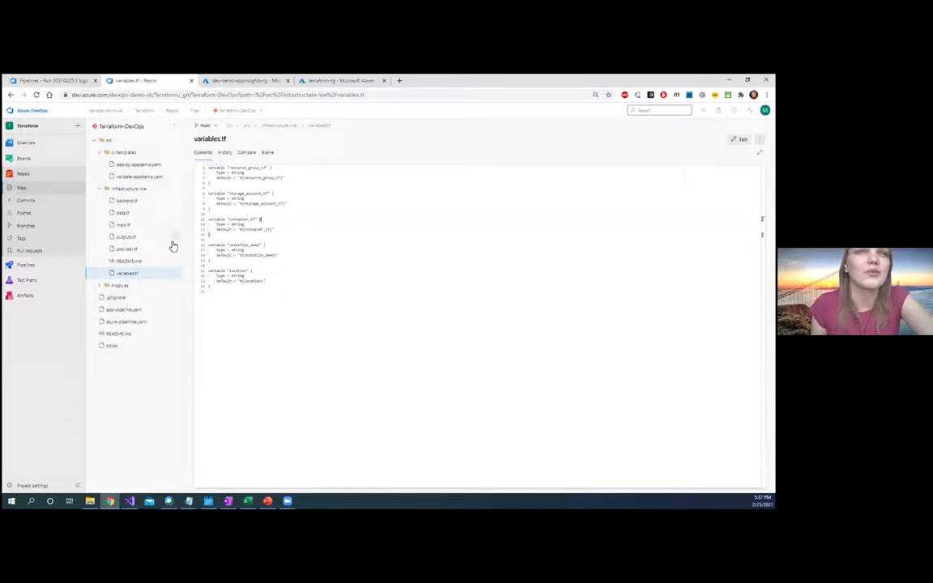
- Collapse the infrastructure-live folder, reopen validate-appdemo.yaml to review its replacetokens task, and briefly check dev-demo-appinsights-rg in the Azure portal
left_click(99, 187)
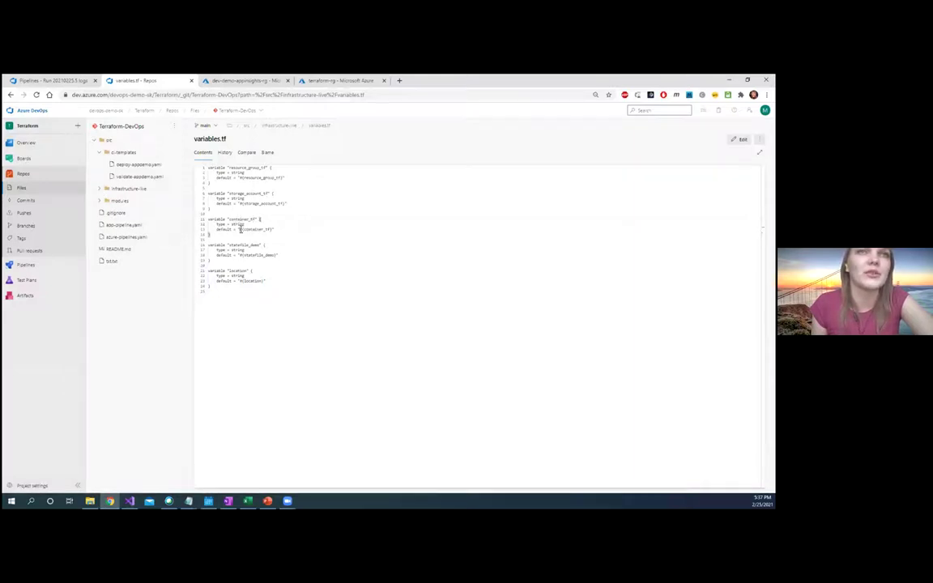
left_click(132, 177)
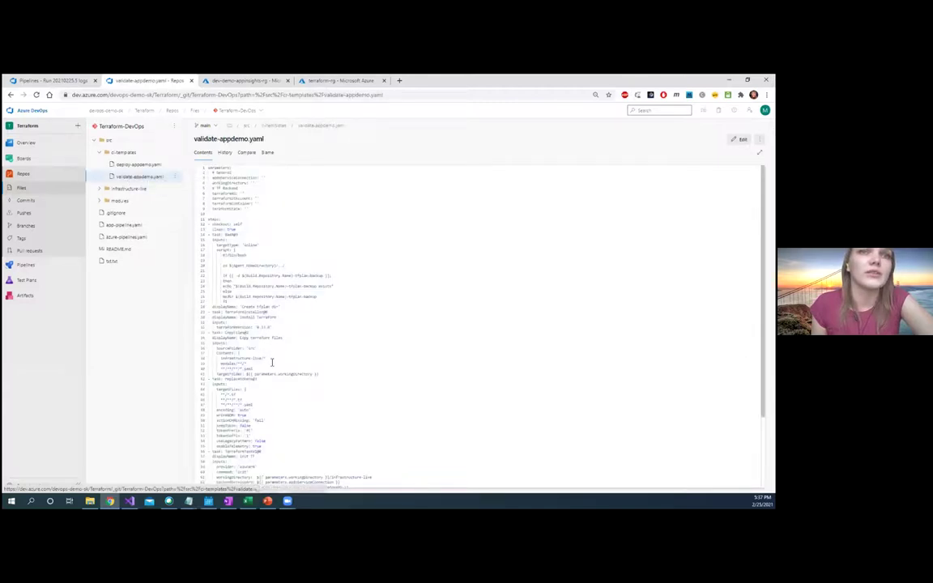
scroll(258, 394, "down", 1)
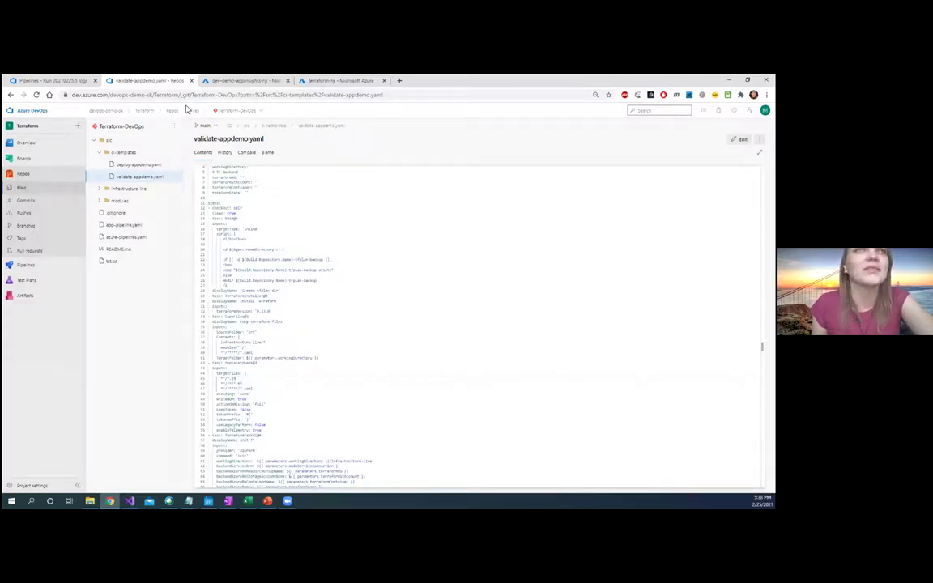
left_click(222, 81)
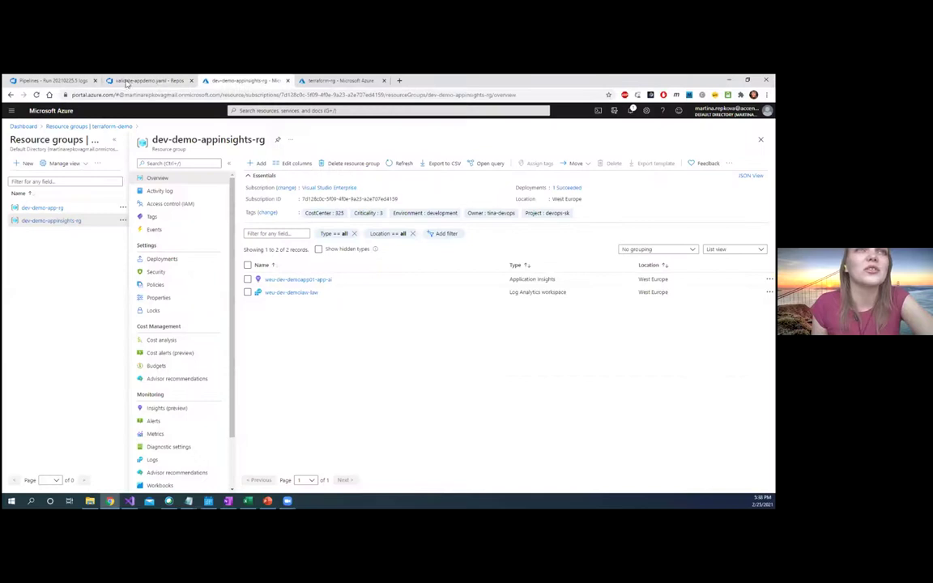
left_click(127, 82)
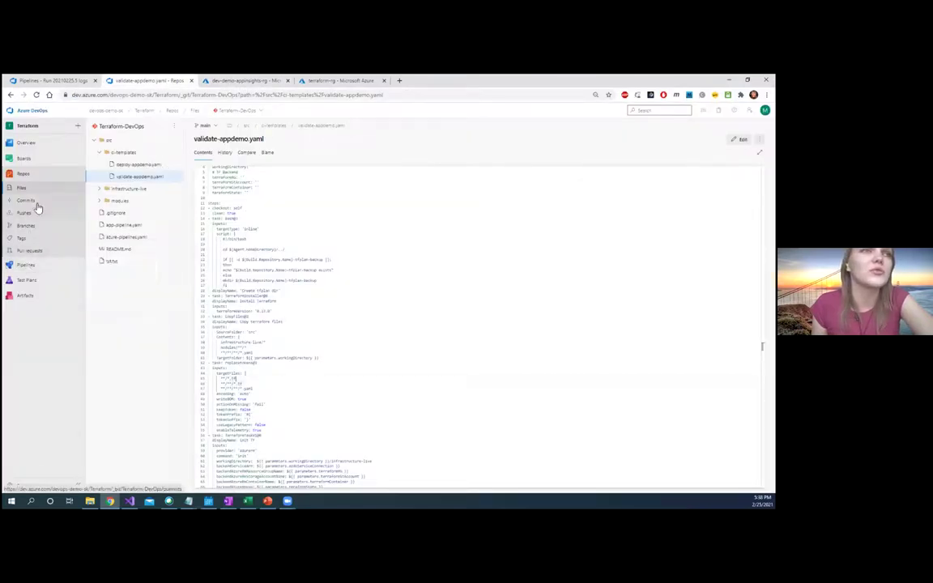
- Check the pipeline environments, then open run #20210225.5 of the Terraform-DevOps pipeline and its Apply to PROD stage
mouse_move(56, 269)
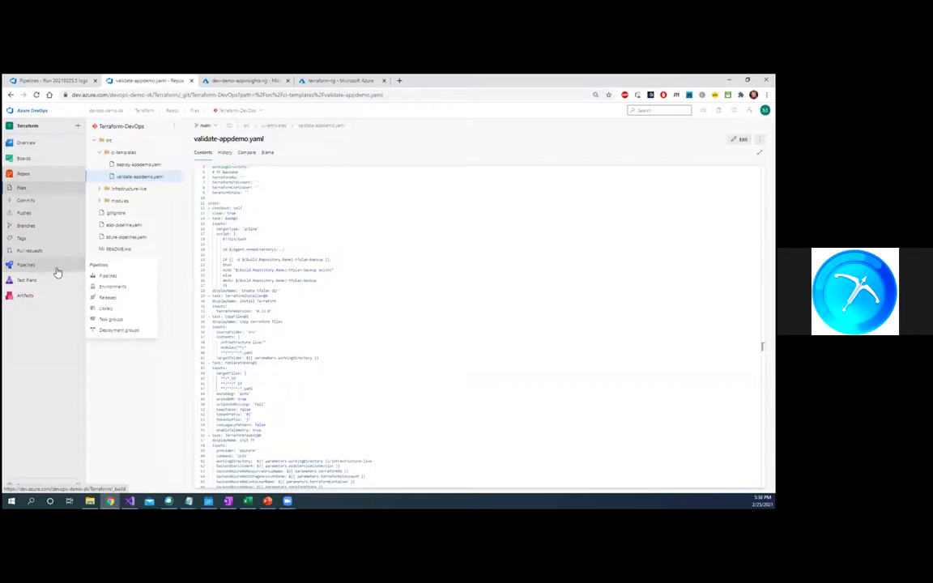
left_click(104, 288)
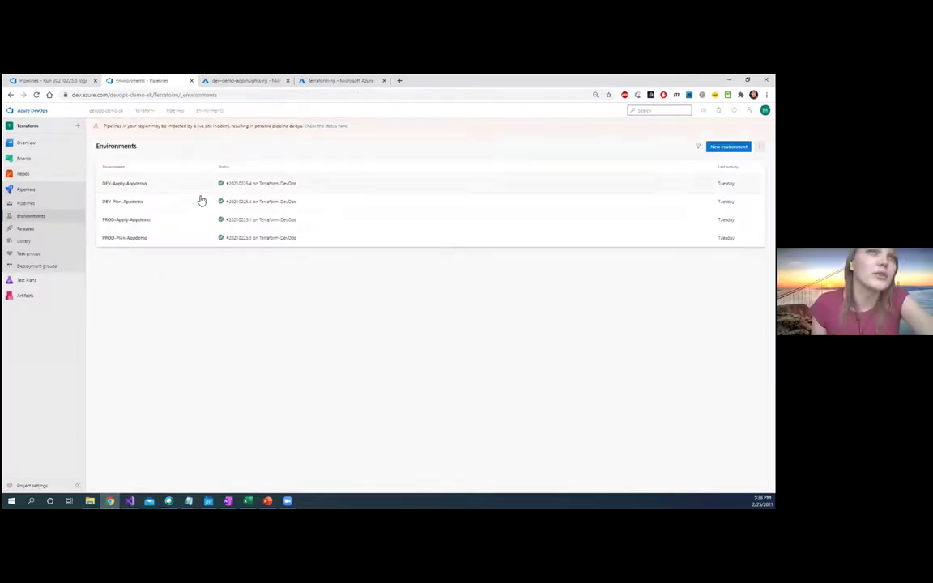
left_click(29, 202)
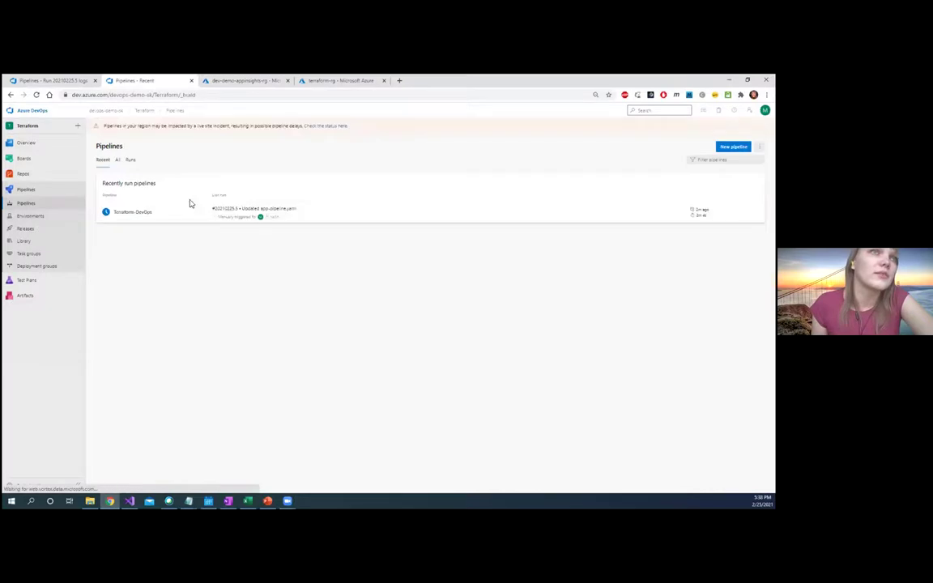
left_click(167, 210)
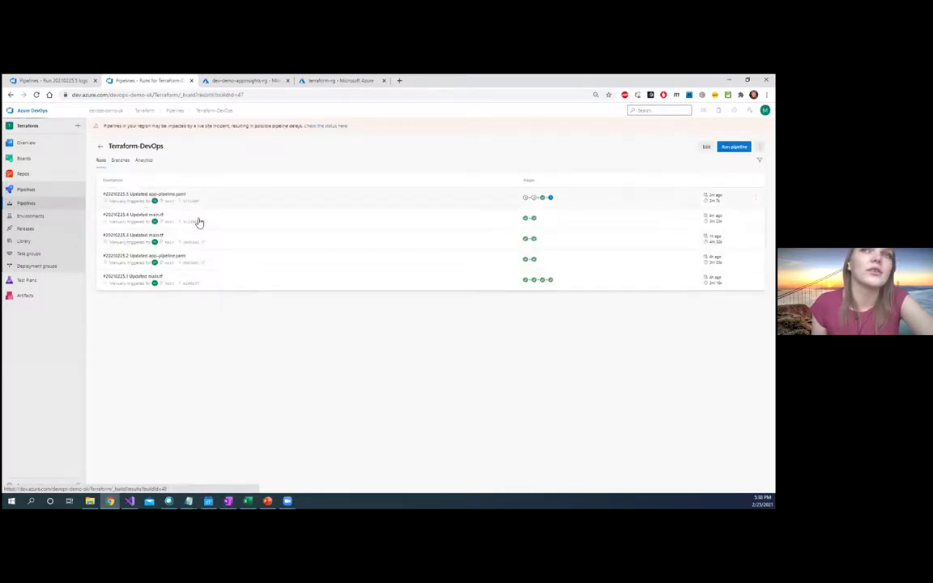
left_click(180, 198)
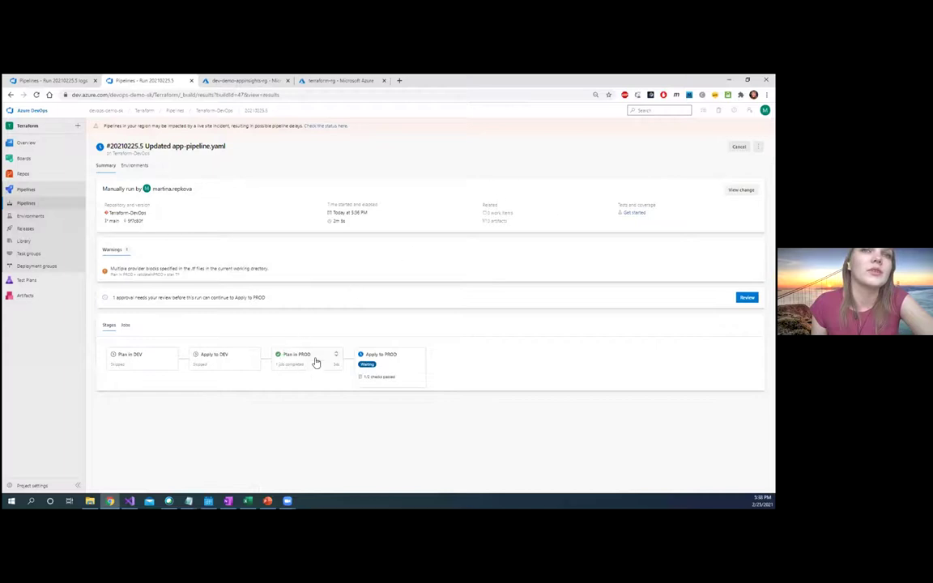
left_click(387, 368)
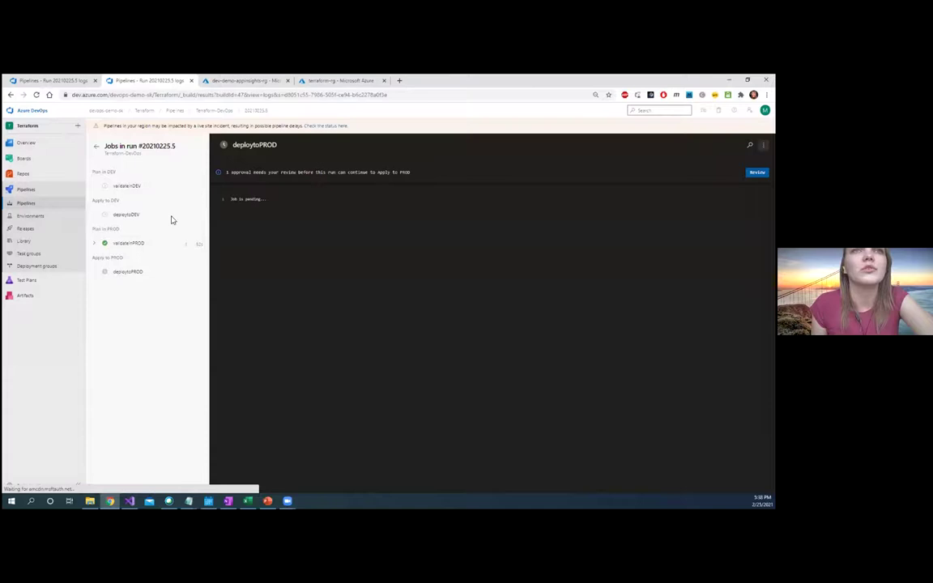
- Expand the validateinPROD job and review the resources to be created in the plan TF log
left_click(95, 247)
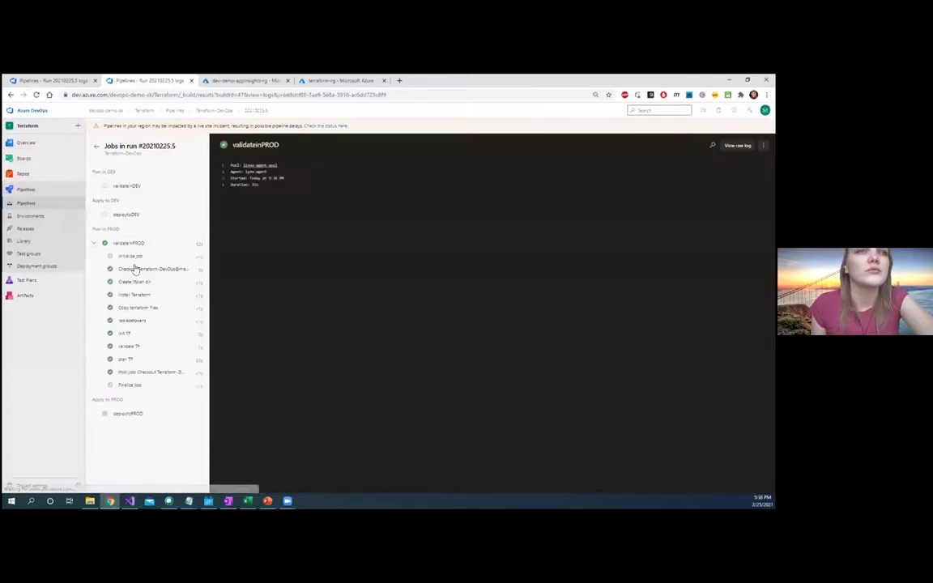
left_click(120, 361)
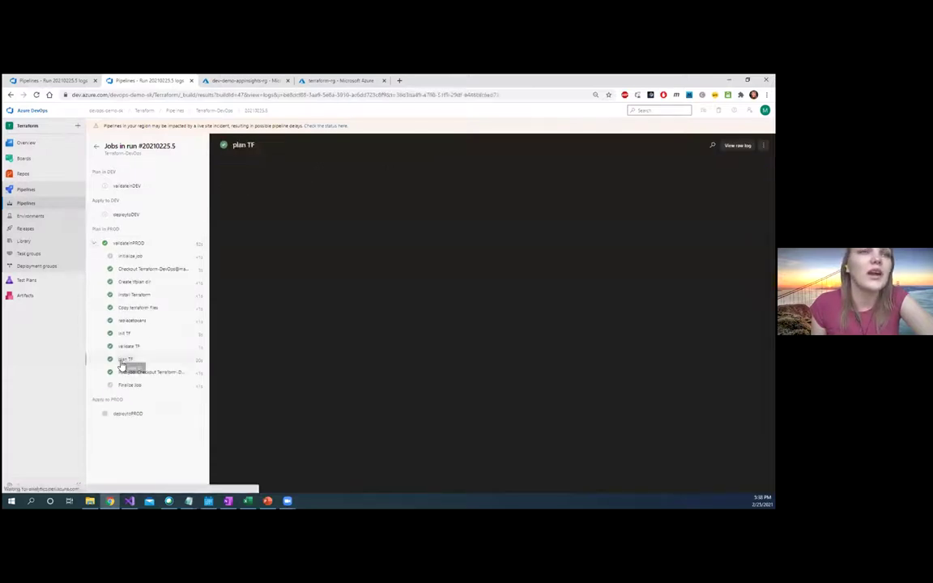
scroll(373, 300, "down", 3)
scroll(368, 306, "down", 10)
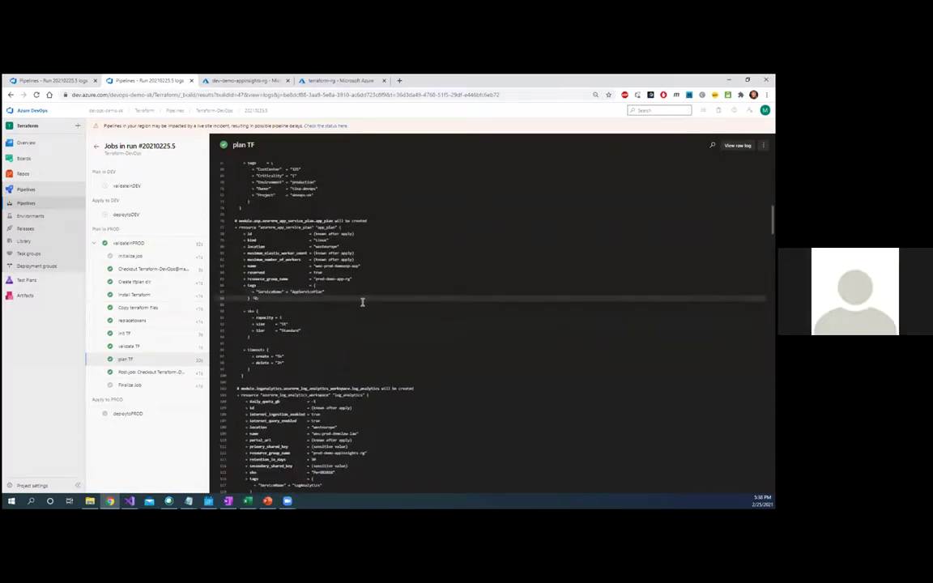
scroll(345, 279, "down", 4)
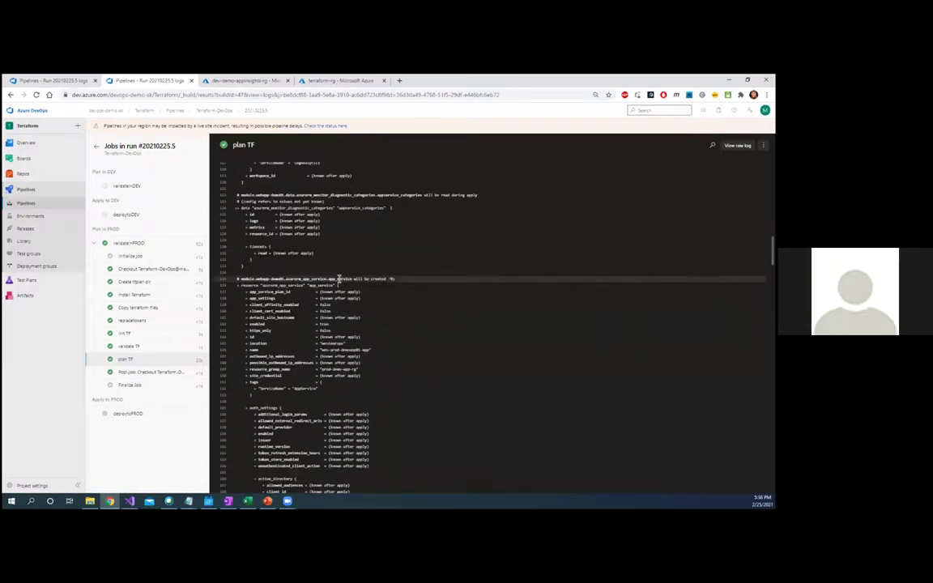
scroll(339, 279, "down", 12)
scroll(344, 279, "up", 6)
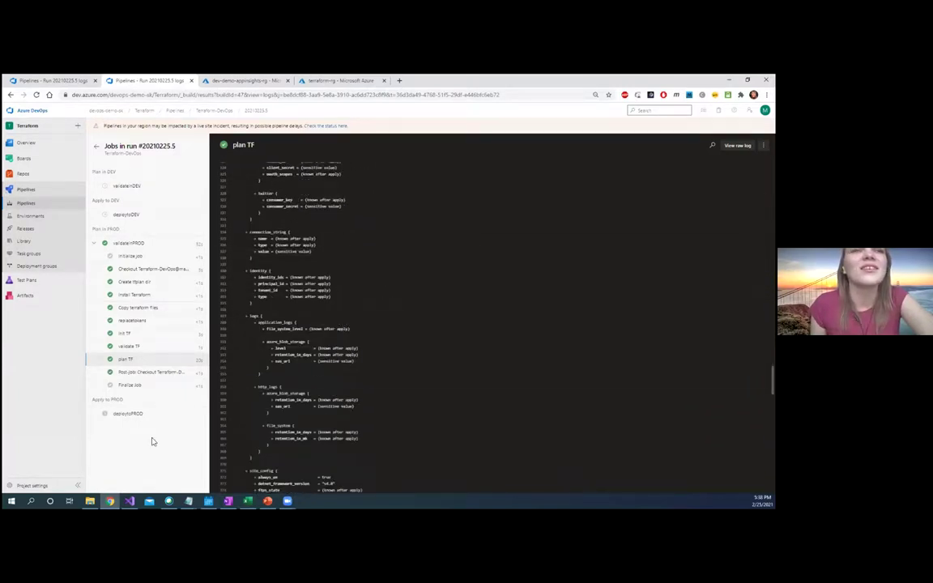
- Review the pending approval for the deploytoPROD job, follow its apply TF log and reload the run page
left_click(121, 413)
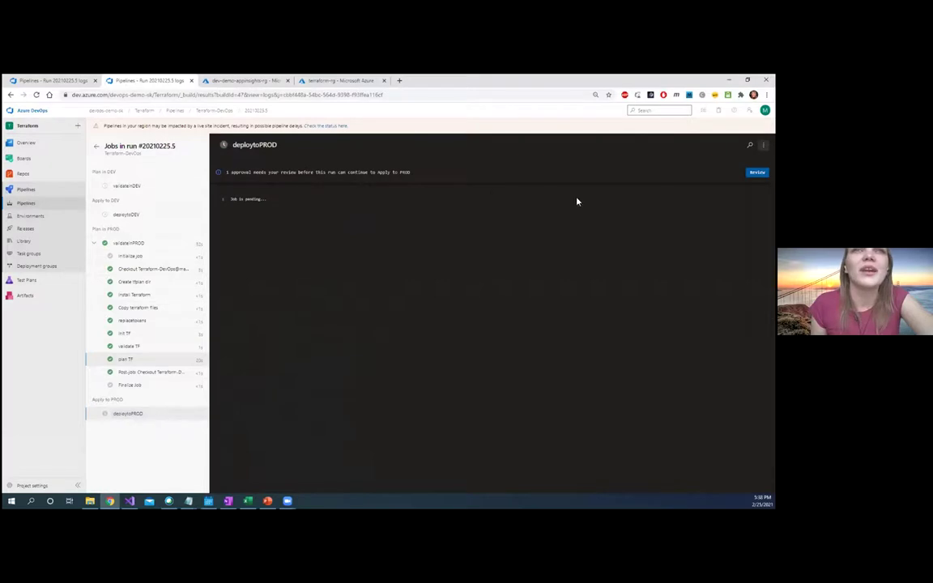
left_click(757, 172)
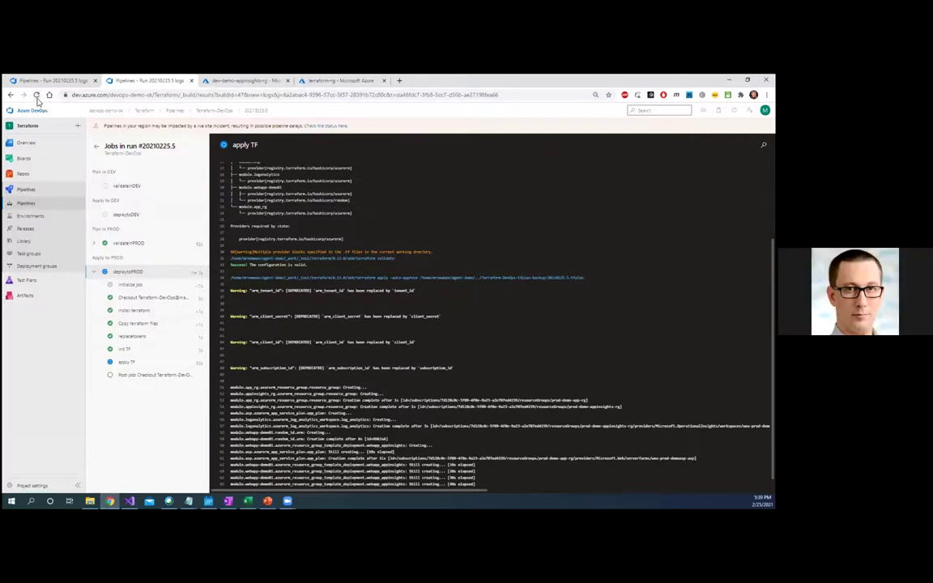
left_click(36, 95)
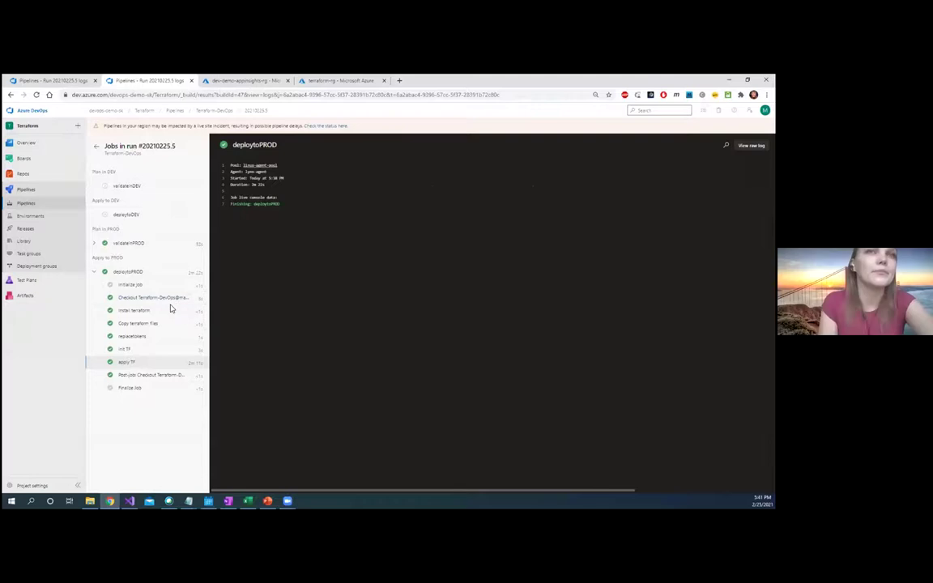
- View the Terraform-DevOps repository files, check dev-demo-app-rg in the Azure portal, and return to the pipeline run's validateinPROD log
left_click(46, 177)
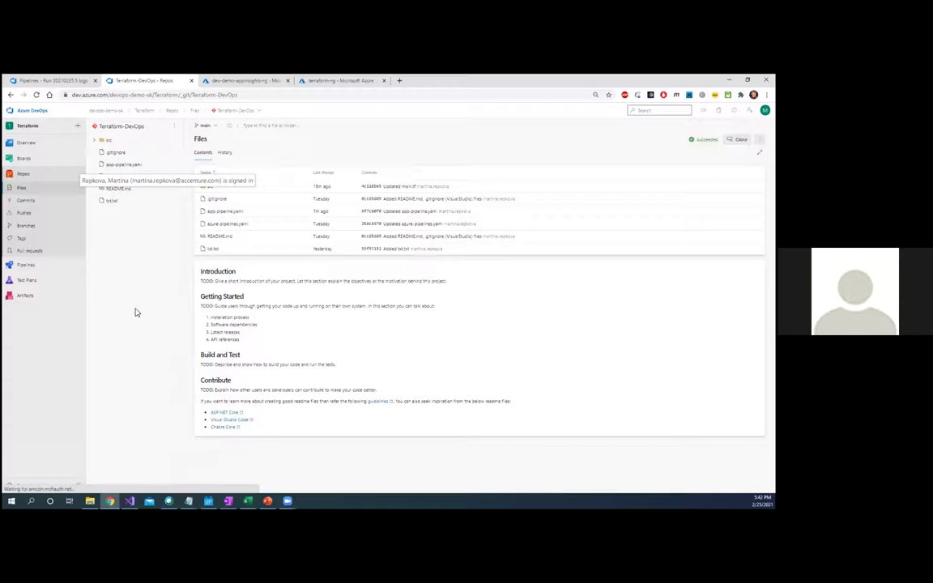
left_click(235, 80)
left_click(12, 94)
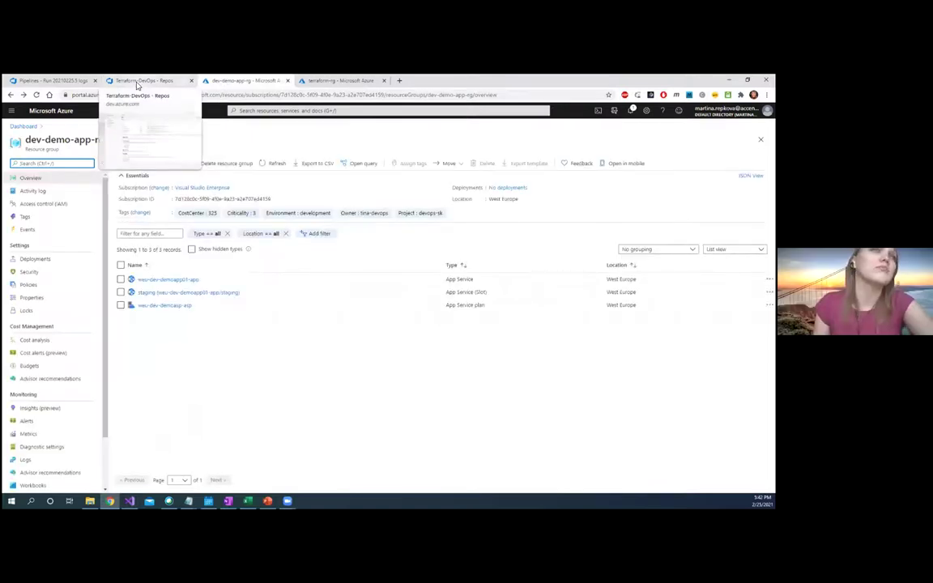
left_click(138, 81)
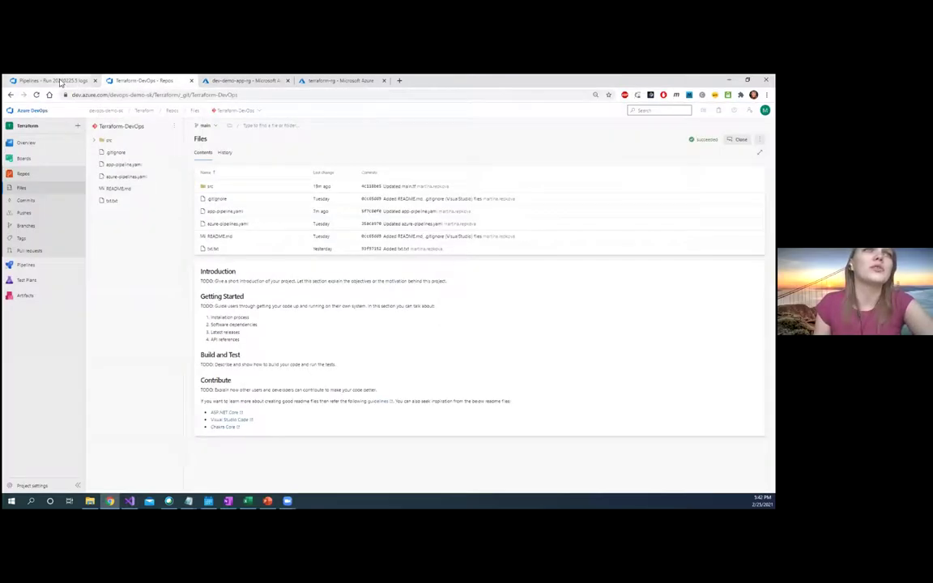
left_click(61, 81)
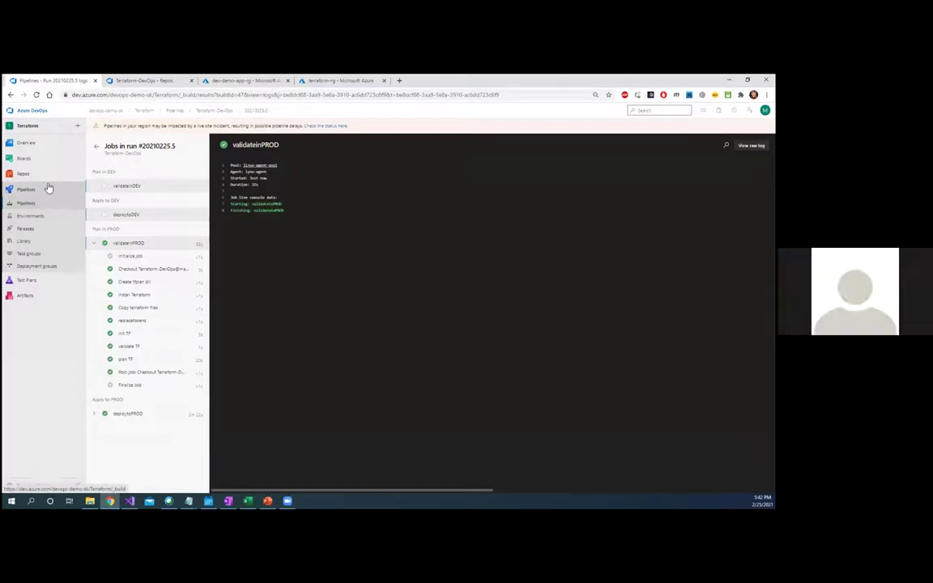
mouse_move(43, 175)
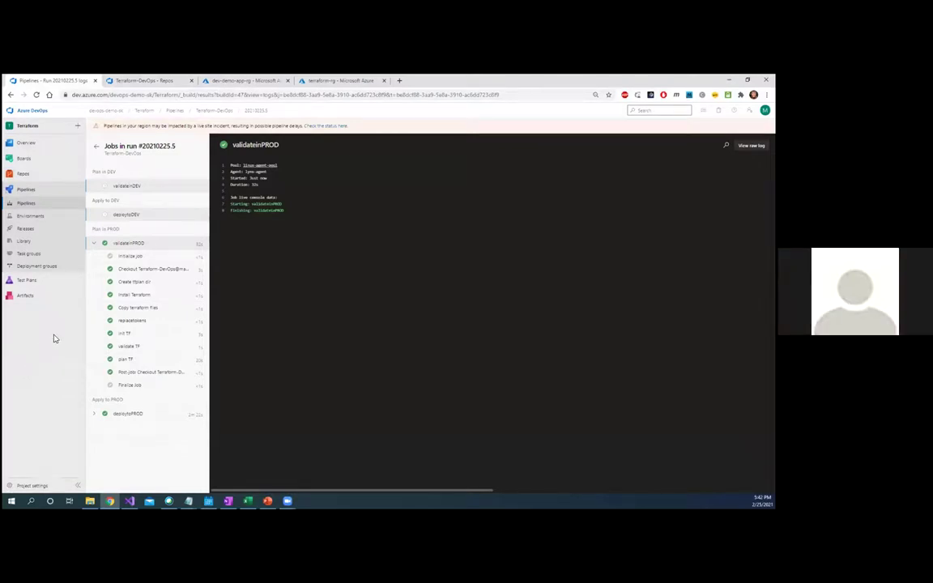
- Open the PROD-COMMON-variables group in the Library and review its variables and assigned security roles
left_click(22, 241)
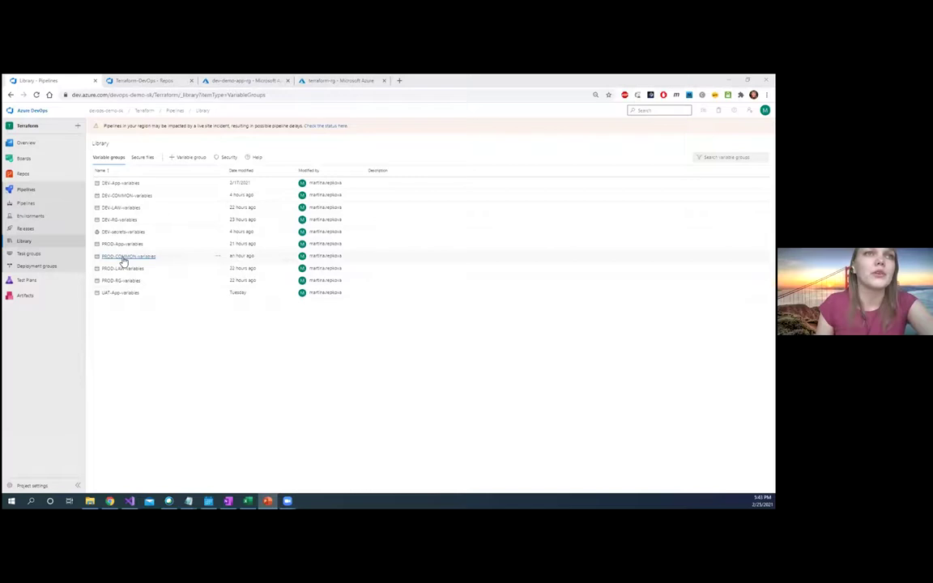
left_click(126, 257)
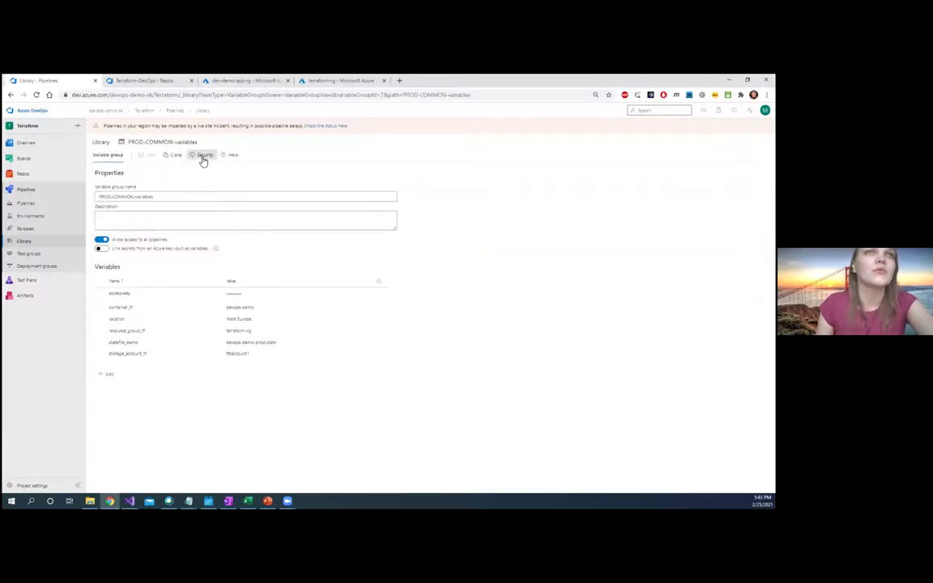
left_click(204, 156)
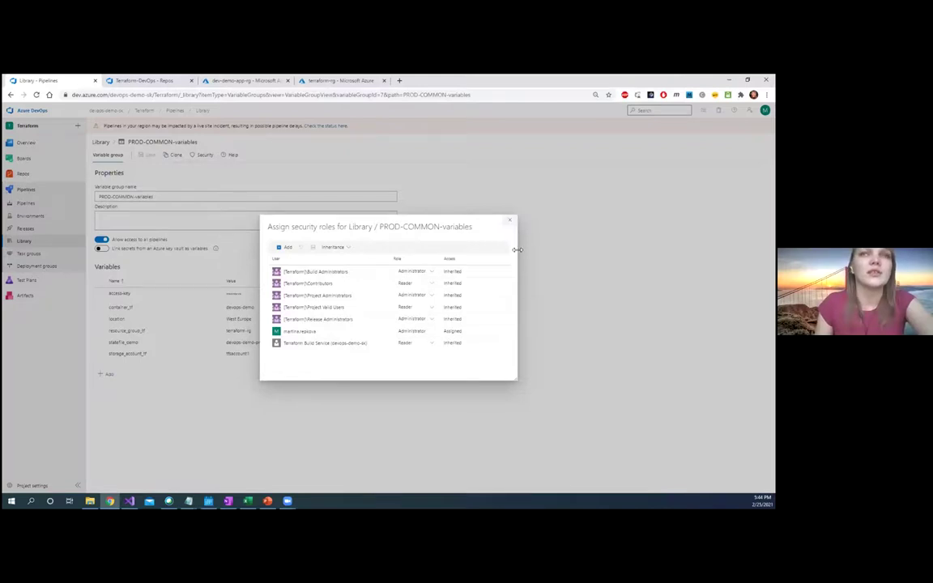
left_click(508, 223)
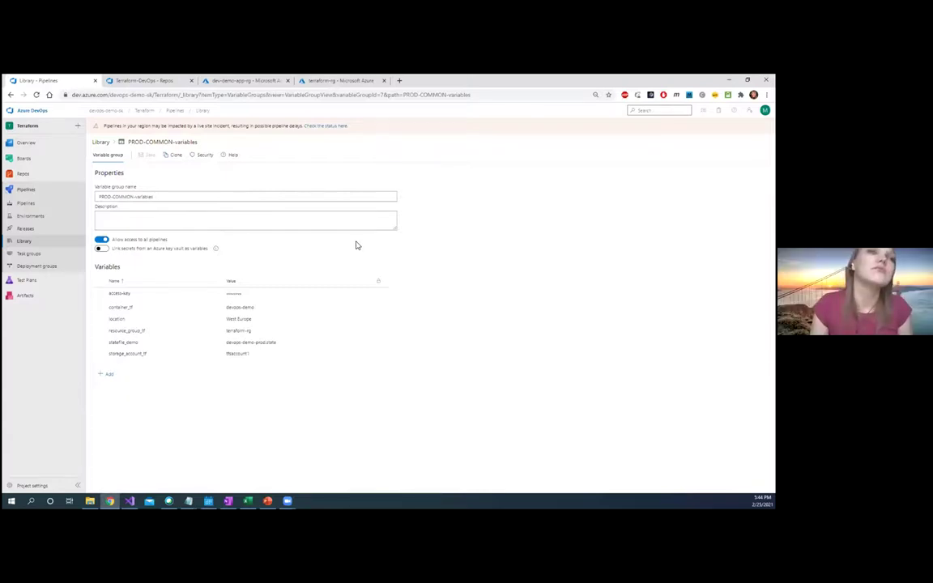
- Clone the PROD-COMMON-variables group from the Library and name the clone new-COMMON-variables - Copy
left_click(21, 230)
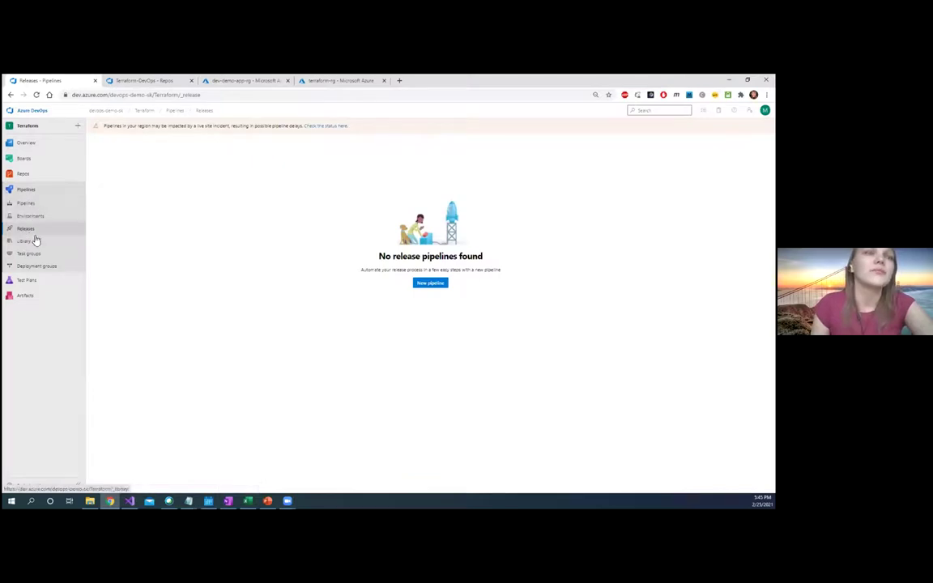
left_click(29, 241)
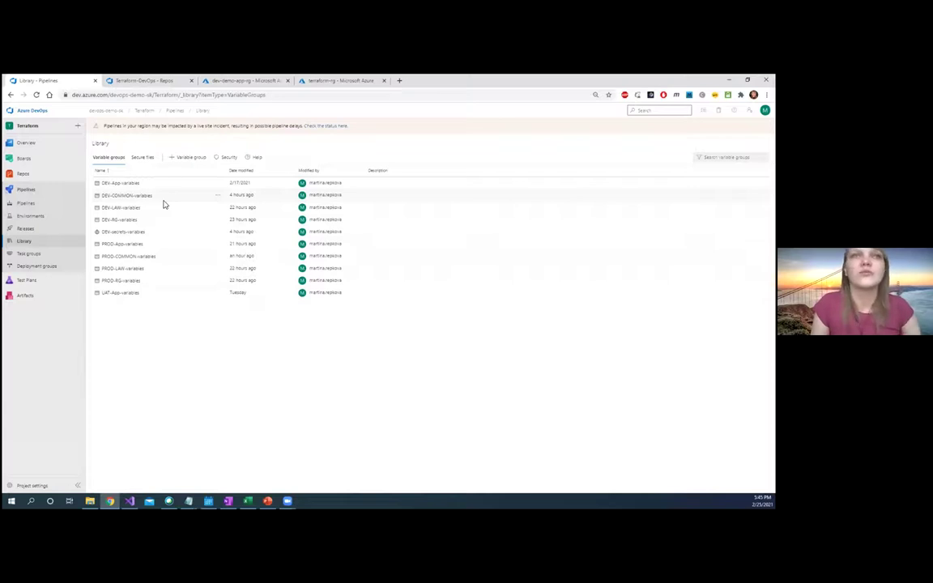
left_click(217, 260)
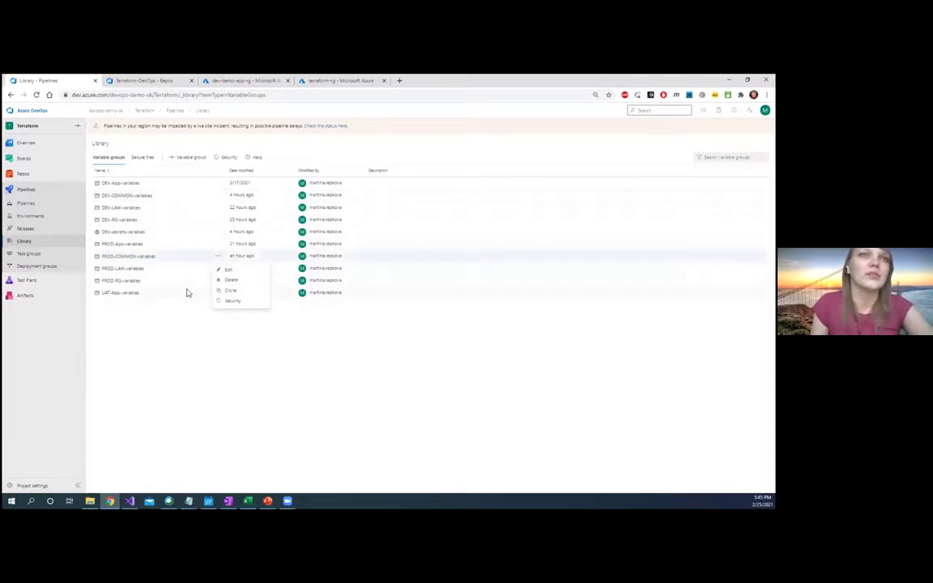
left_click(236, 291)
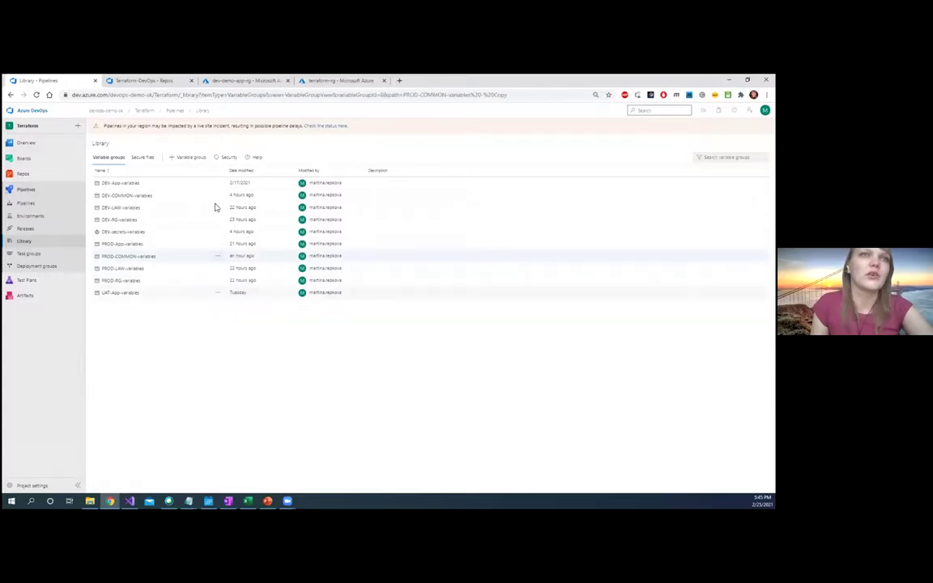
key("ctrl+shift+Right")
type("new-COMMON-variables - Copy")
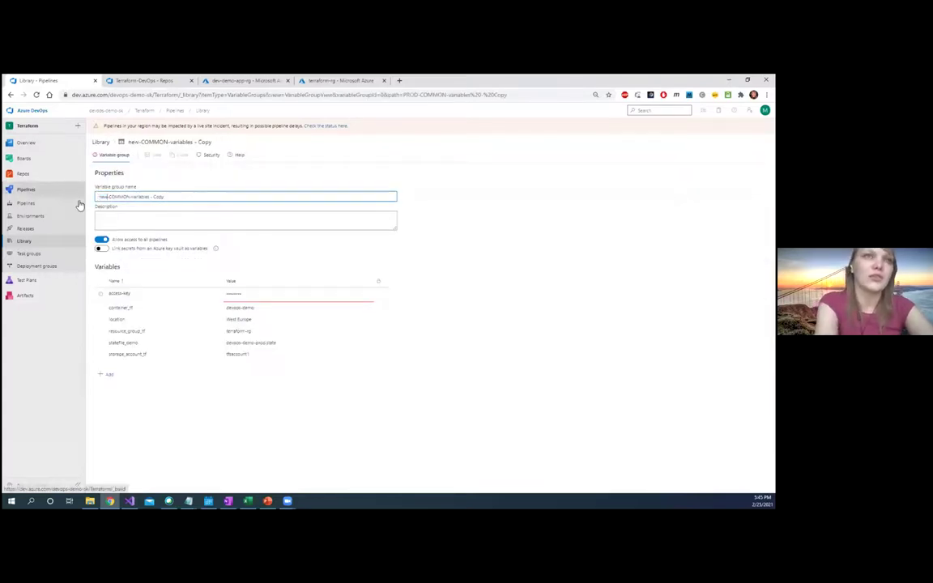
- Set the cloned group's statefile_demo value to devops-demo-new.state
left_click(243, 343)
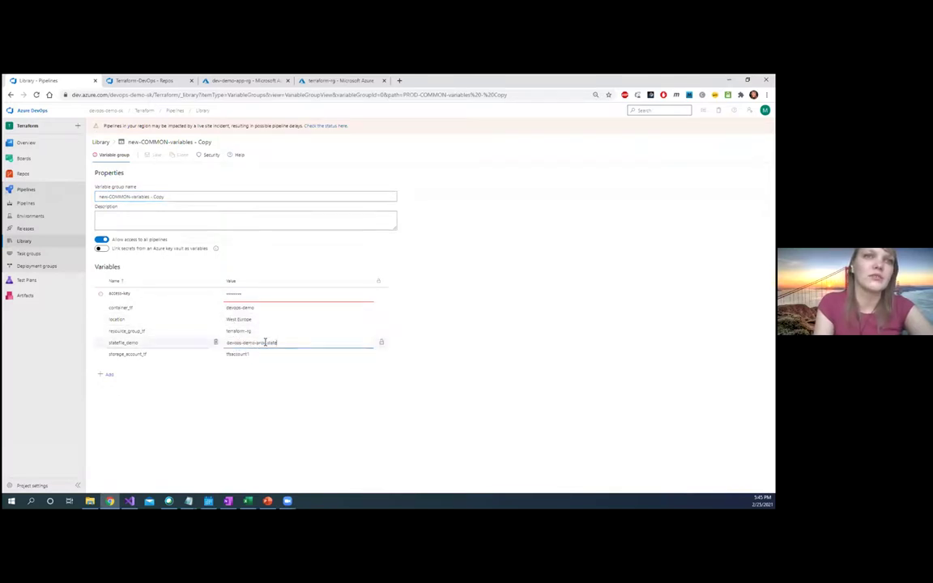
left_click_drag(266, 343, 258, 343)
key("BackSpace")
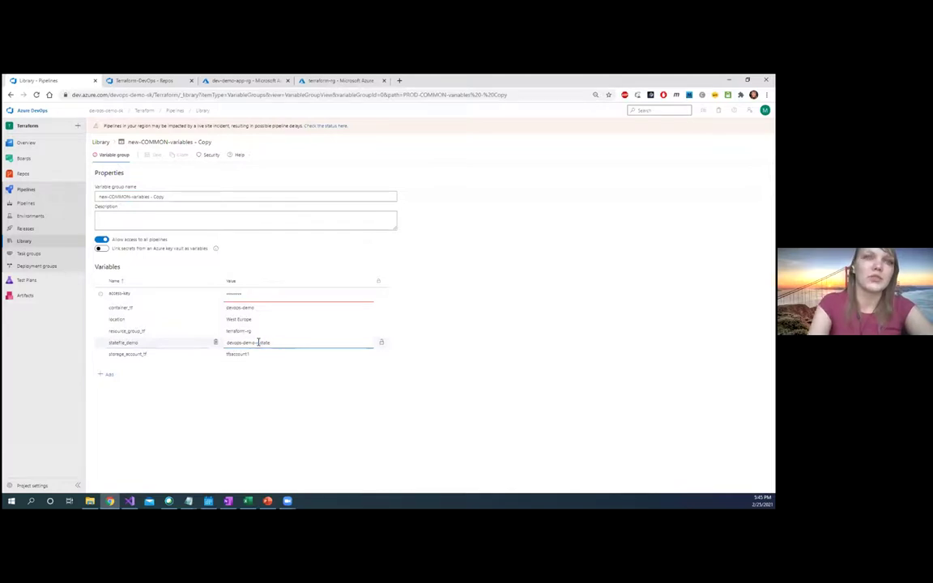
type("new")
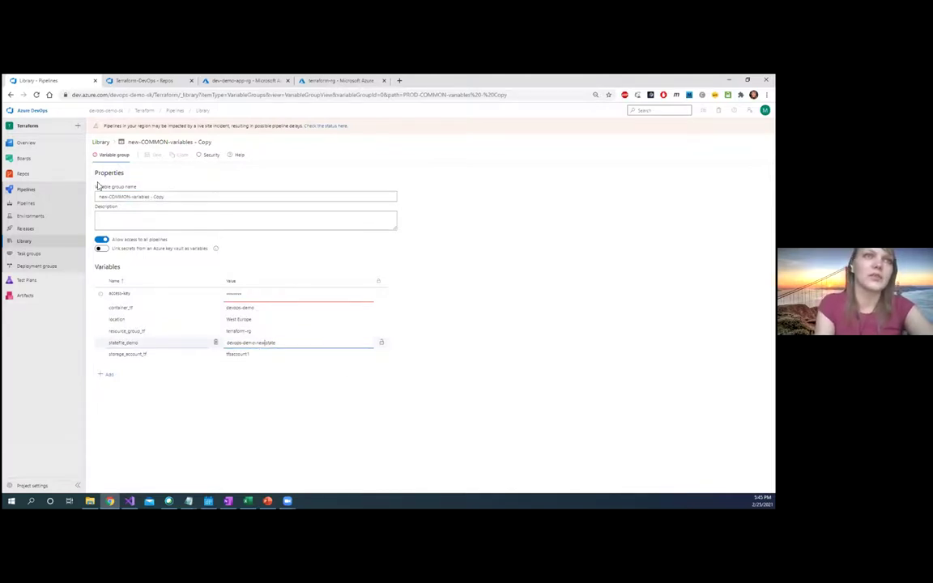
- Shorten the cloned variable group's name to new-COMMON-variables, and leave for the Pipelines list without saving the clone
left_click_drag(164, 197, 152, 196)
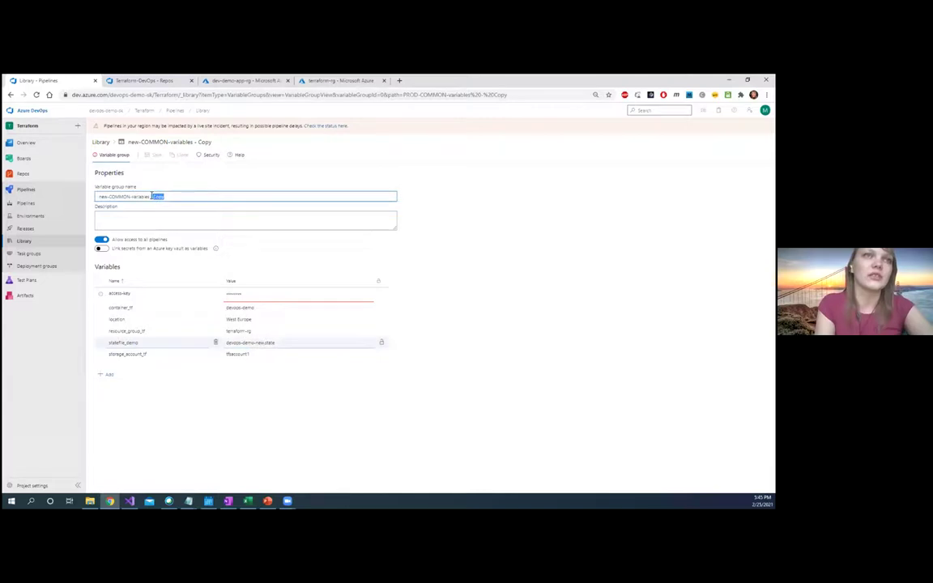
key("BackSpace")
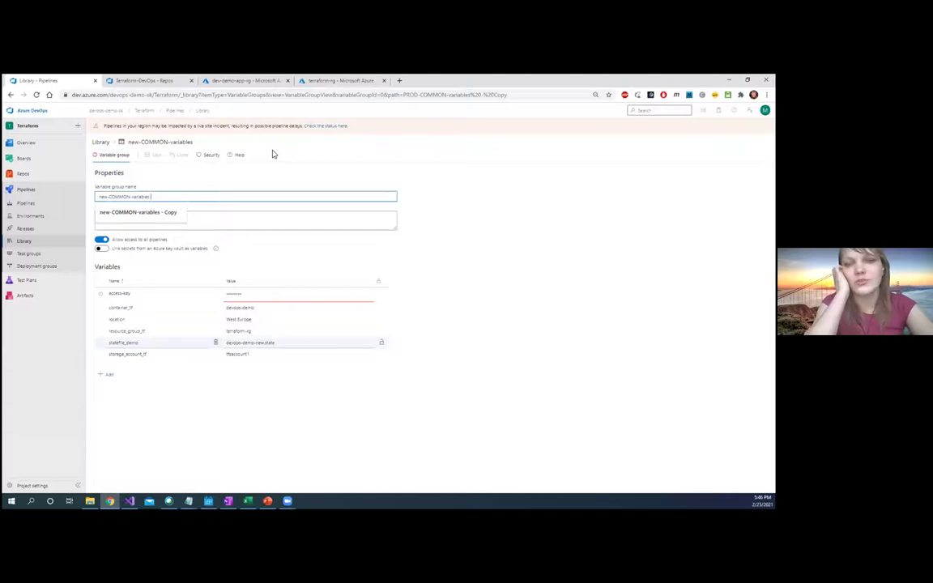
left_click(242, 175)
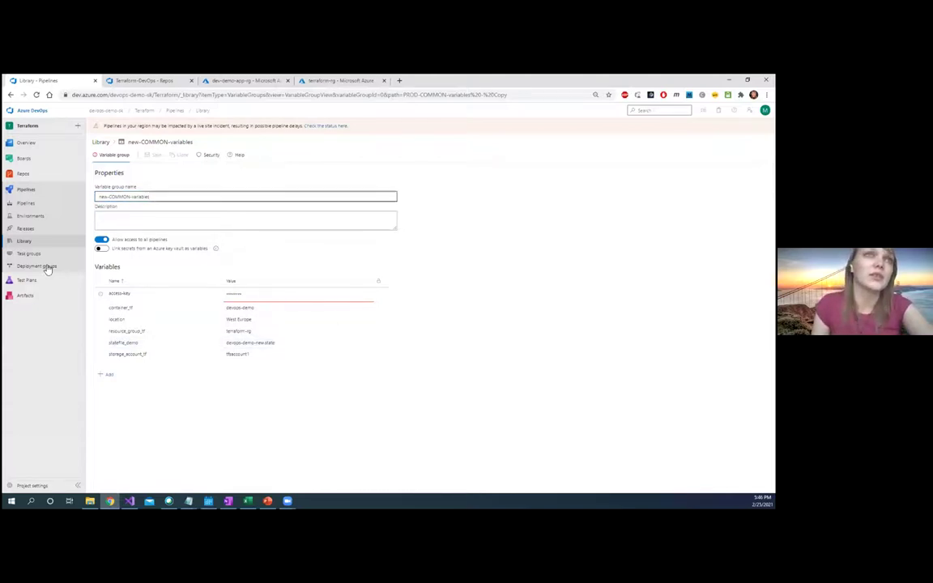
left_click(30, 204)
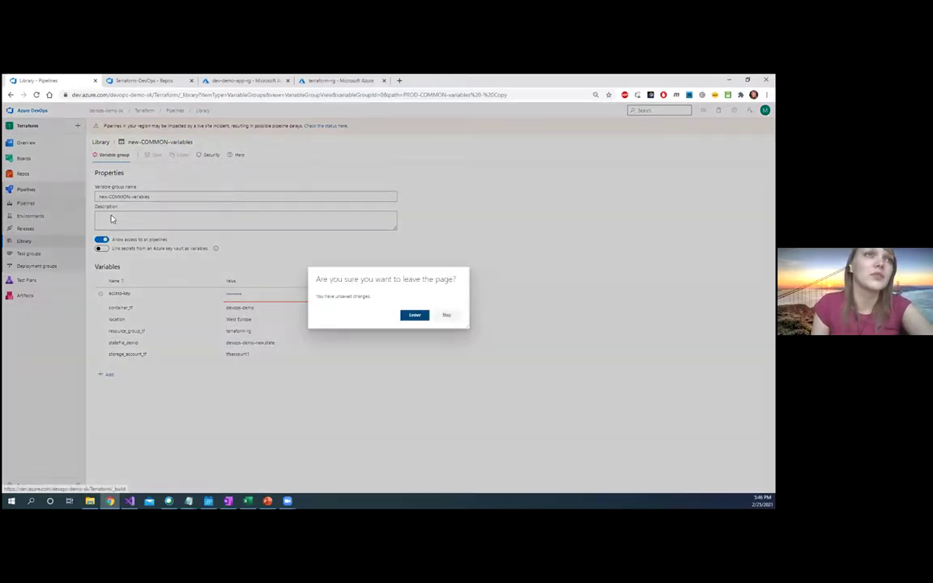
left_click(419, 319)
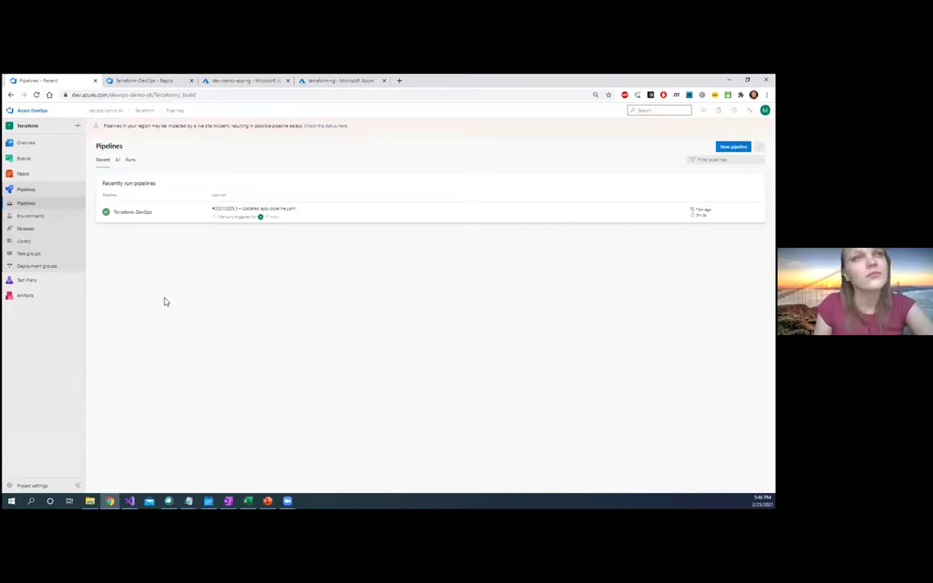
- Switch to the Azure portal and show the resource groups using the saved terraform-demo view
left_click(206, 84)
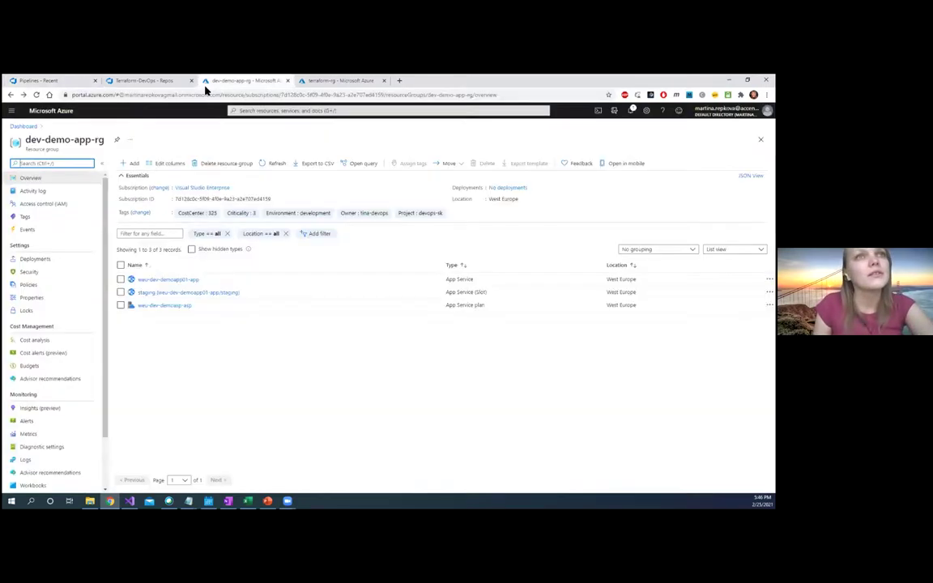
left_click(67, 83)
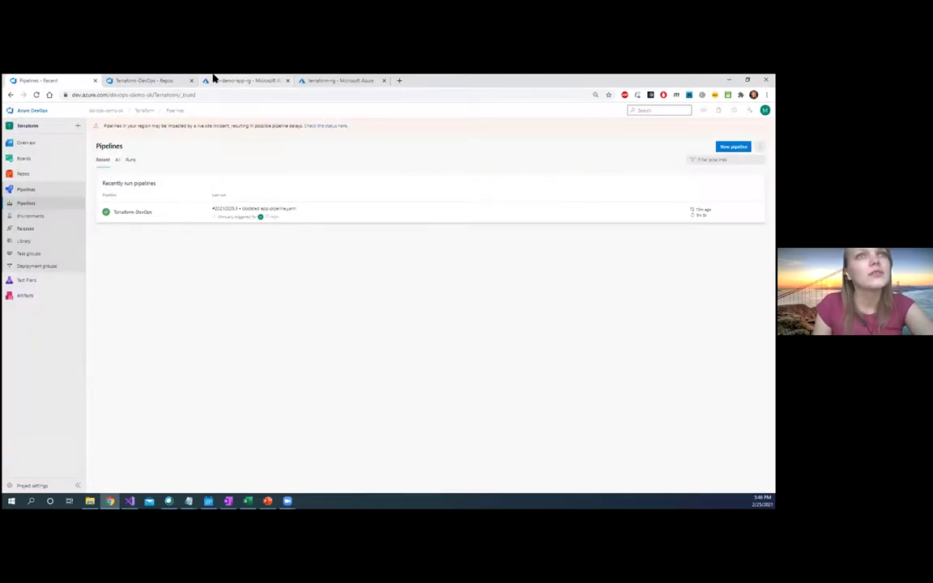
left_click(214, 80)
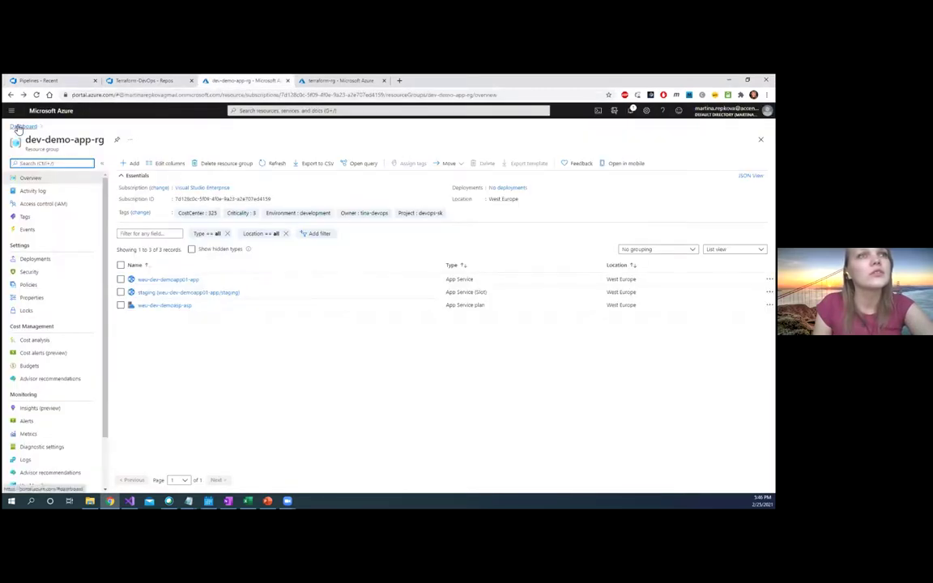
left_click(22, 128)
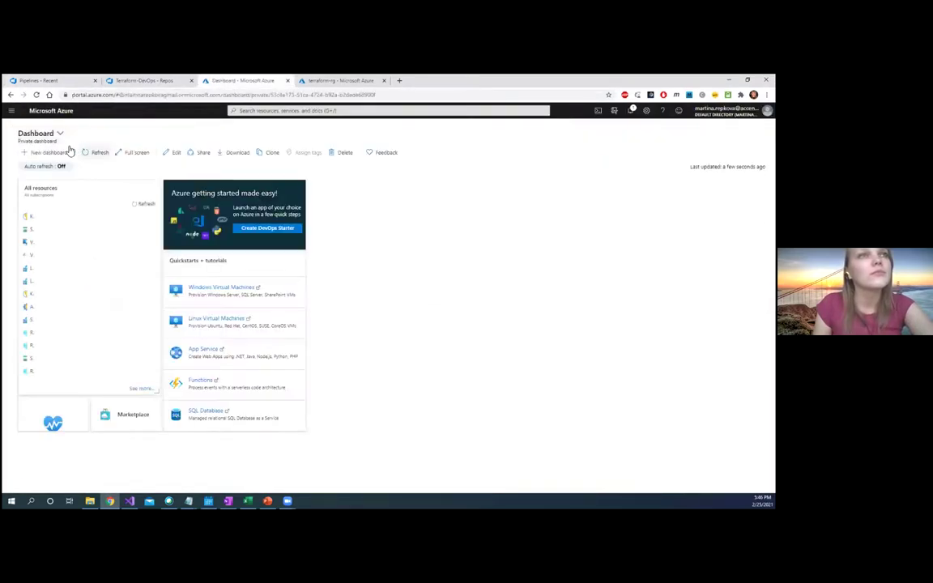
left_click(12, 110)
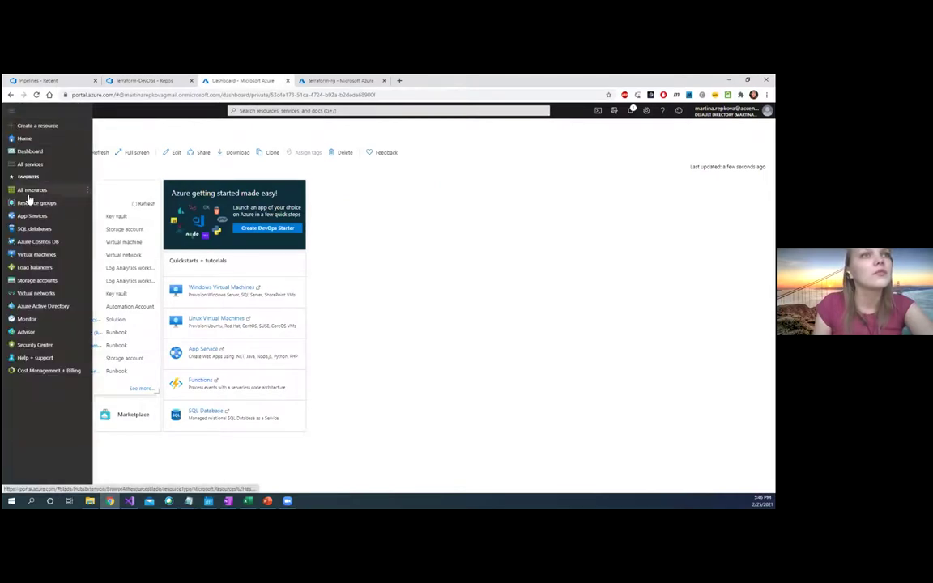
left_click(36, 203)
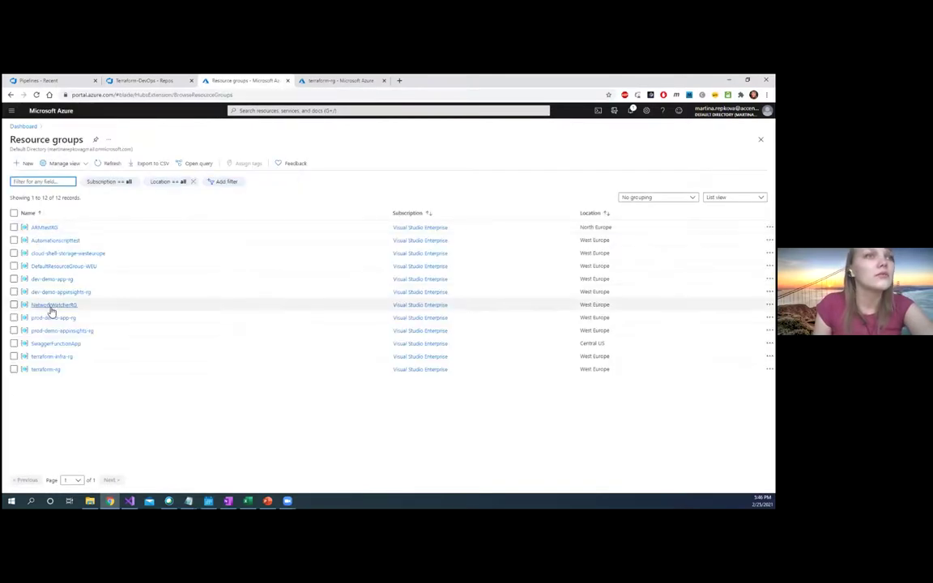
left_click(65, 164)
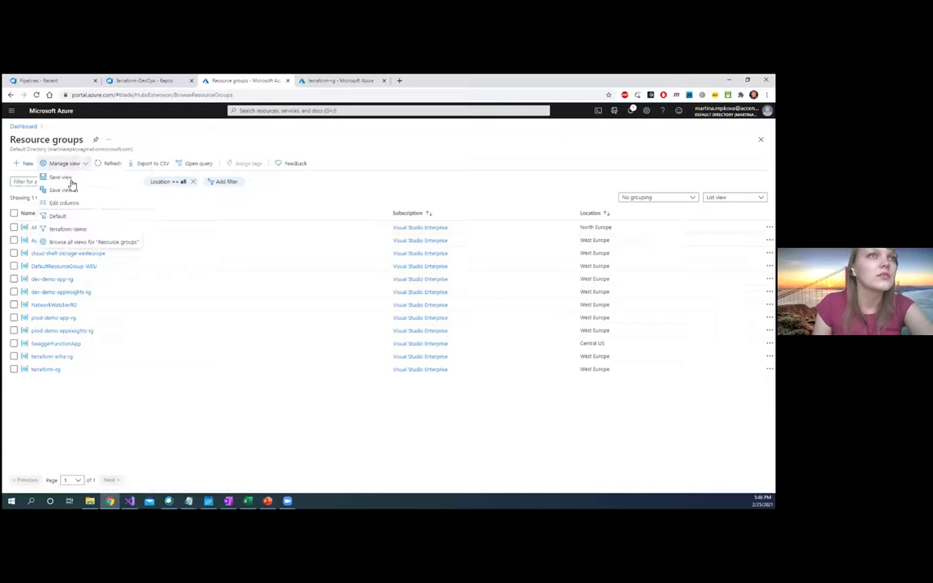
left_click(67, 228)
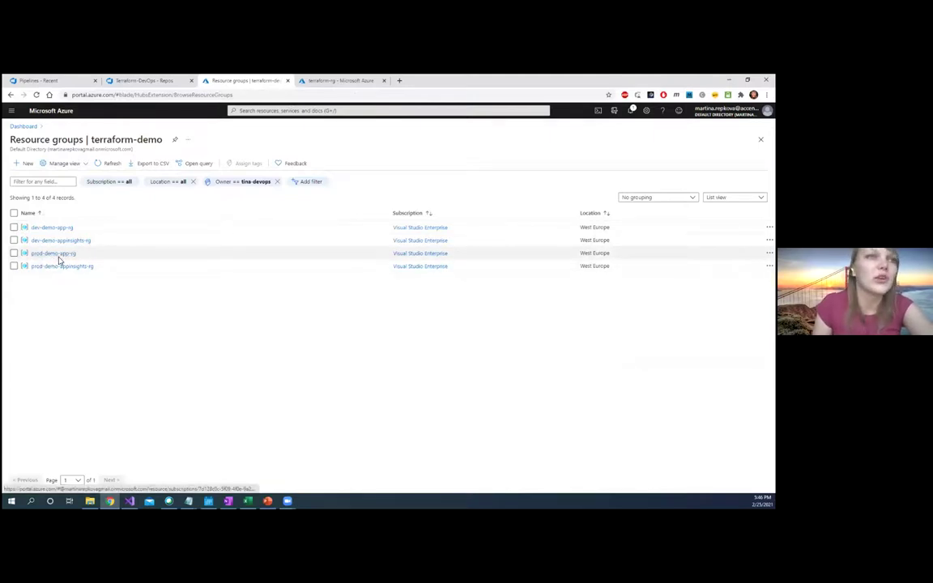
- Review the resources in prod-demo-app-rg and prod-demo-appinsights-rg, close that portal page and return to the Terraform-DevOps repository files
left_click(57, 255)
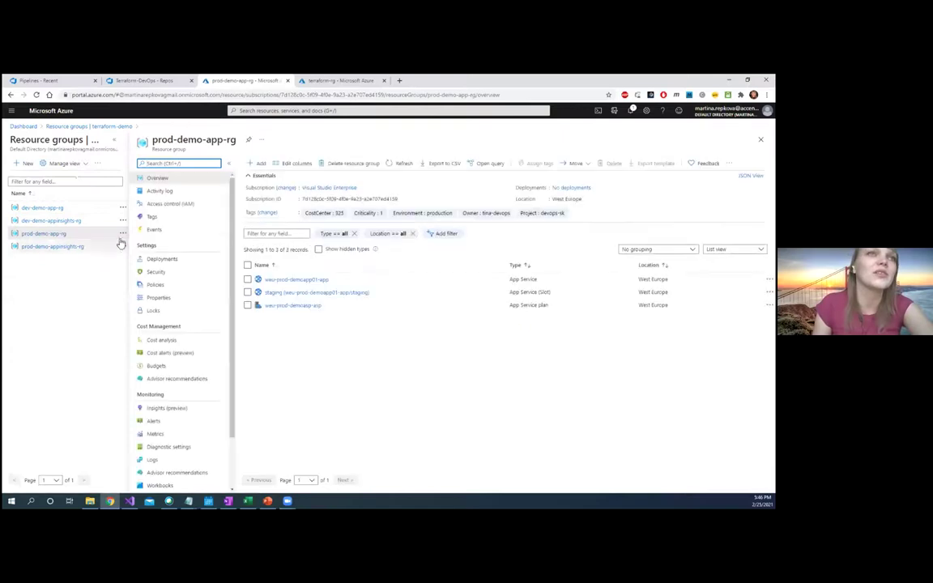
left_click(29, 248)
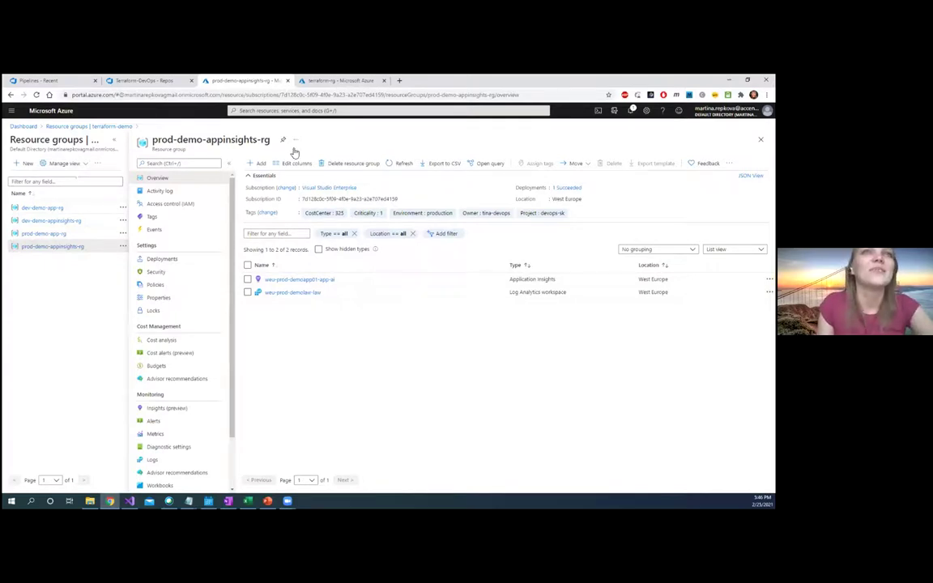
left_click_drag(200, 81, 140, 81)
left_click(191, 81)
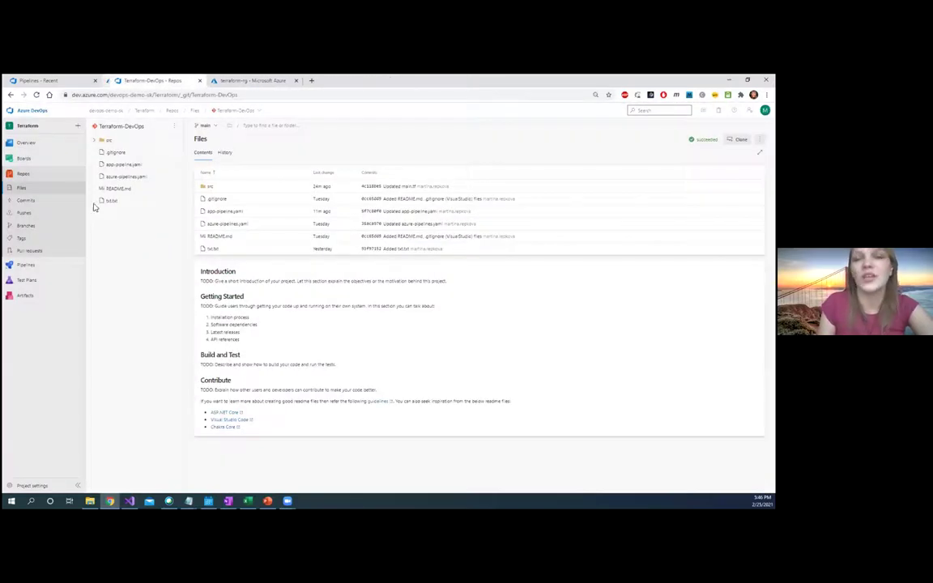